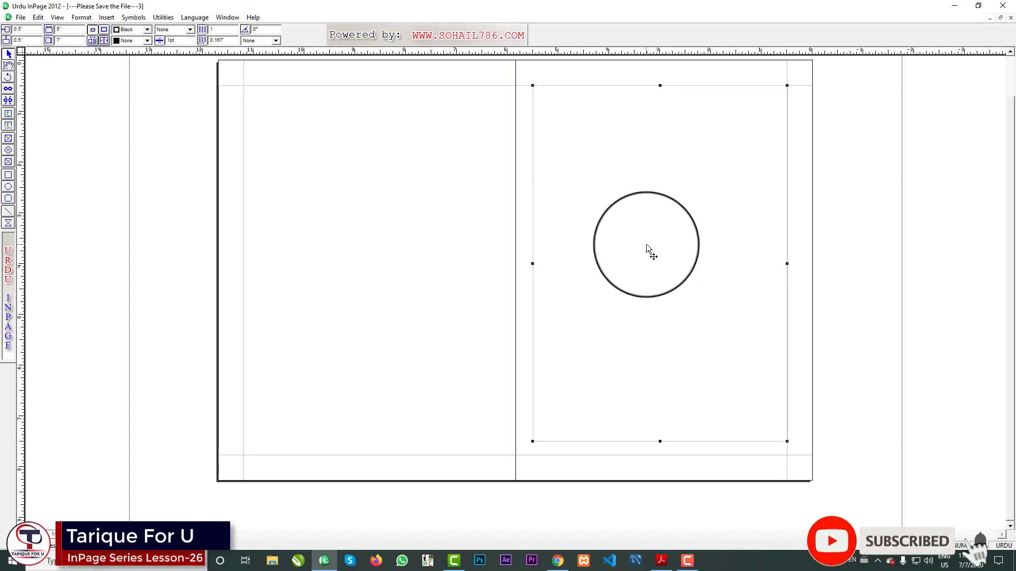
Move the text frame on the right-hand page down so its top sits at about 0.77 inches.
left_click_drag(646, 244, 601, 223)
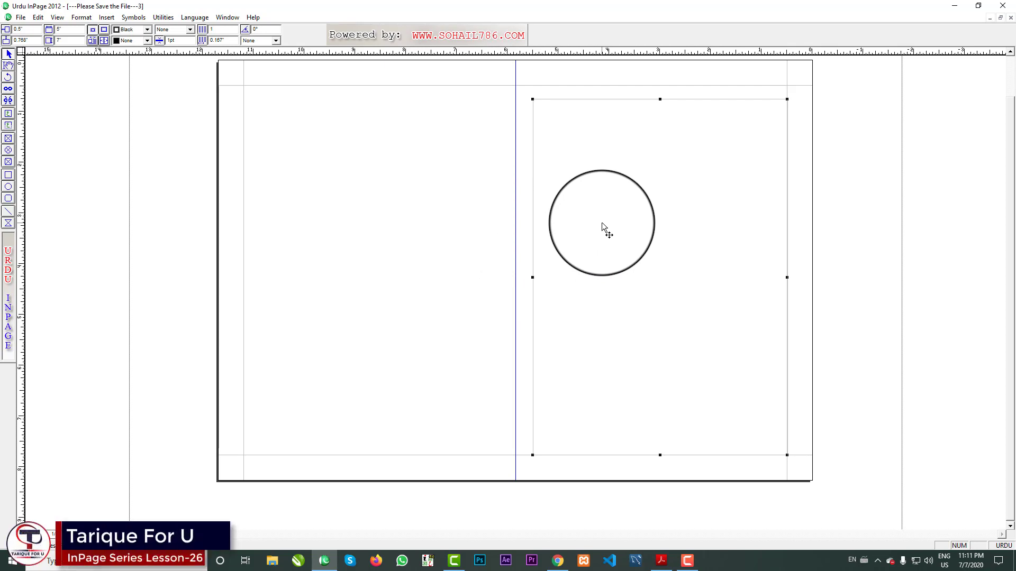
left_click_drag(602, 222, 621, 132)
left_click(564, 152)
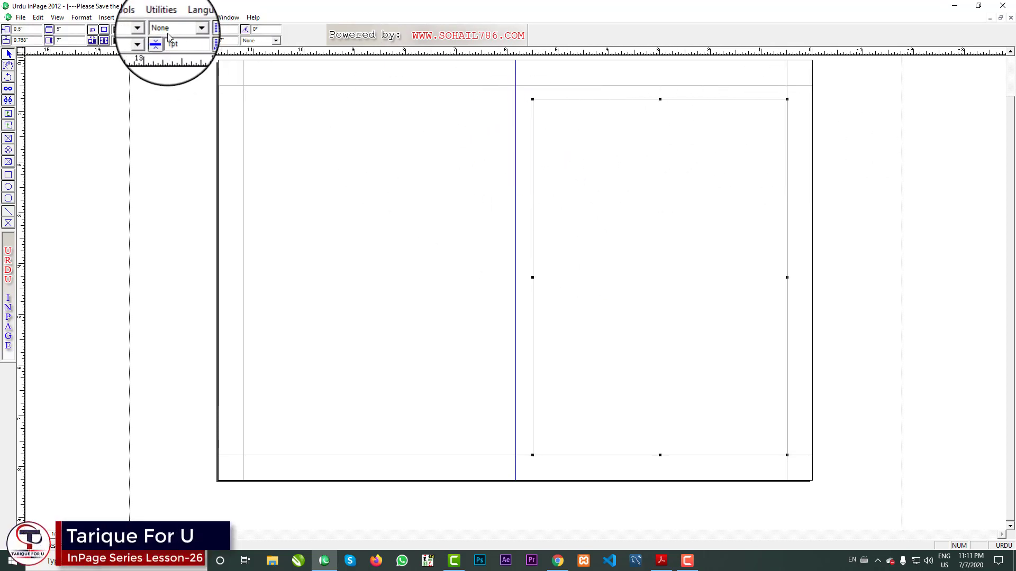
Review the available border styles for the text frame and compare them with the bordered pages of duble testing page.pdf in Acrobat Reader.
left_click(191, 33)
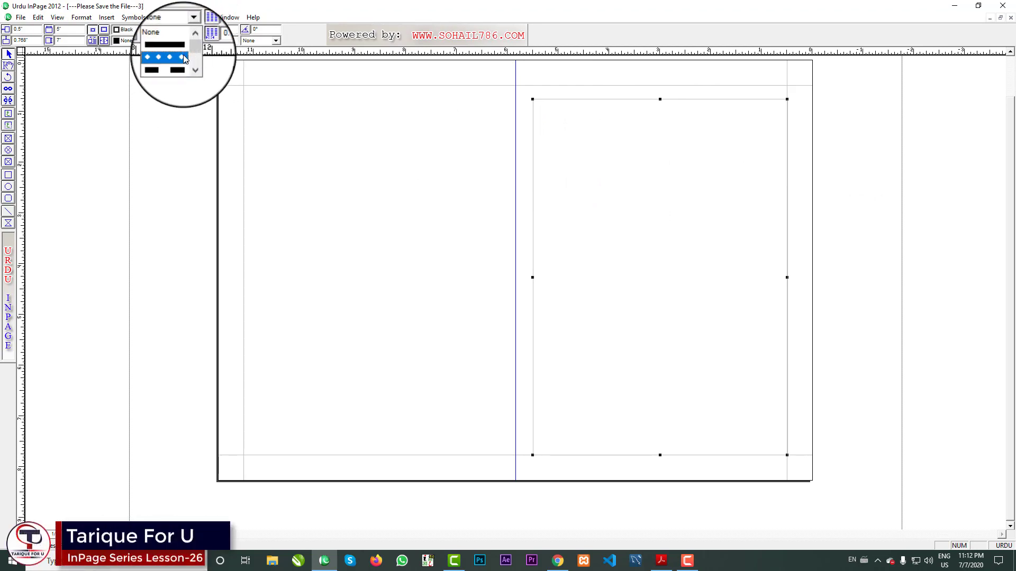
left_click(658, 562)
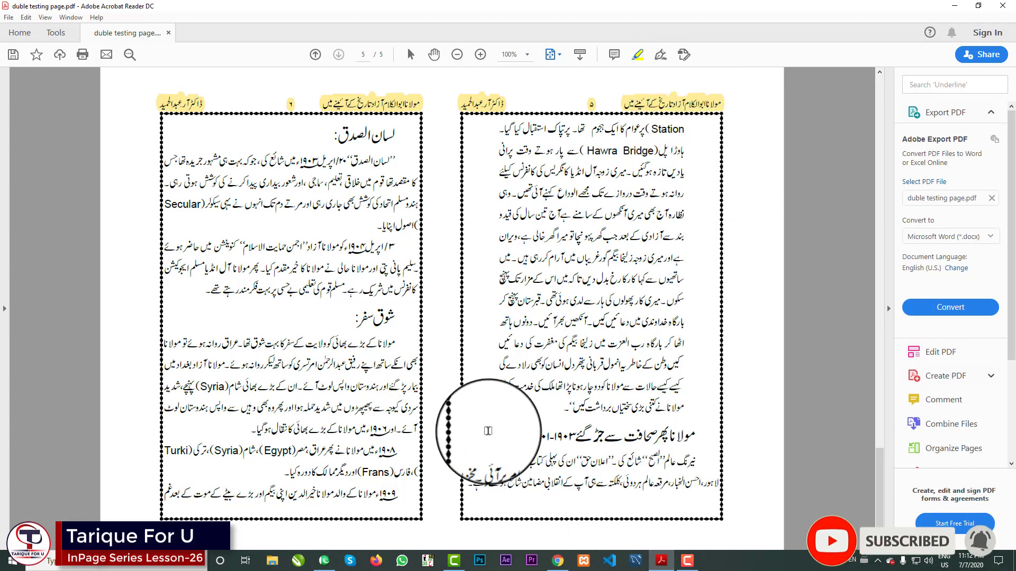
left_click(954, 6)
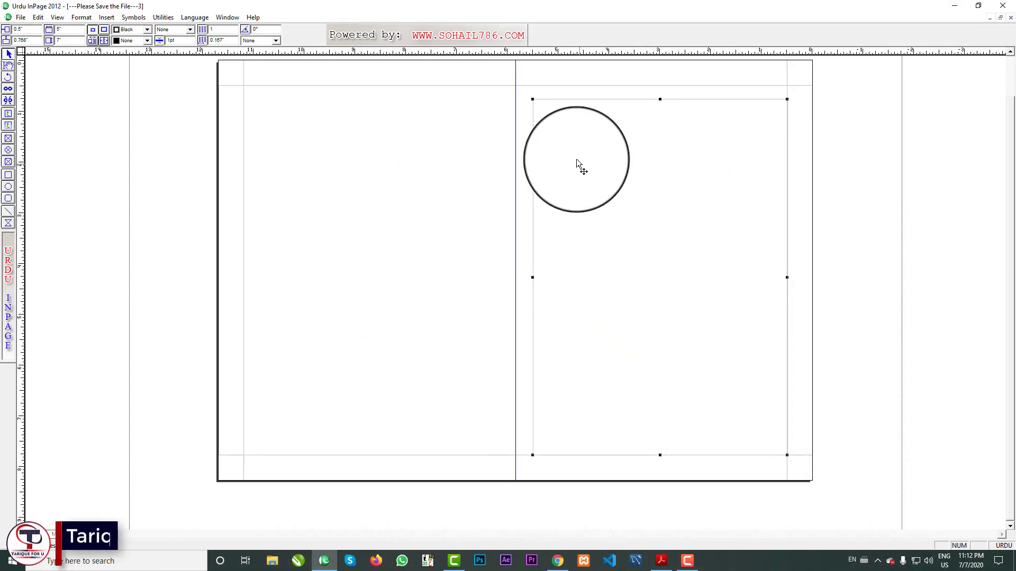
left_click(190, 29)
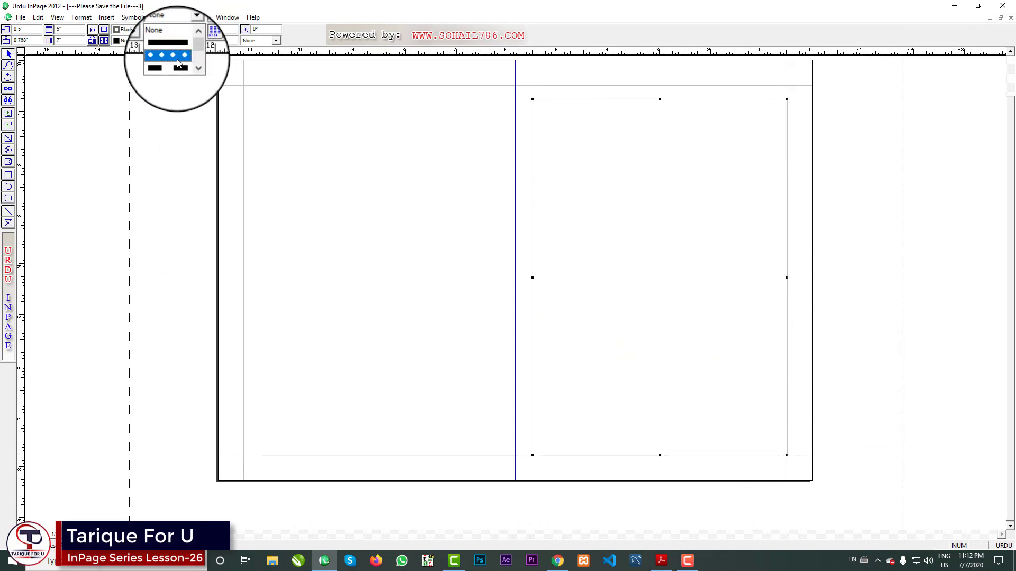
scroll(178, 63, "down", 2)
left_click(177, 29)
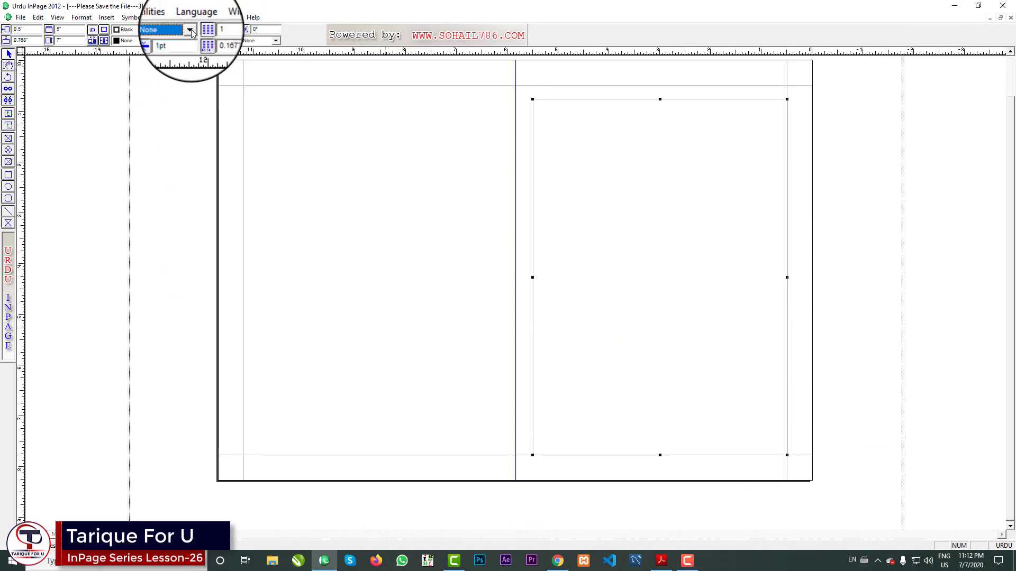
left_click(208, 143)
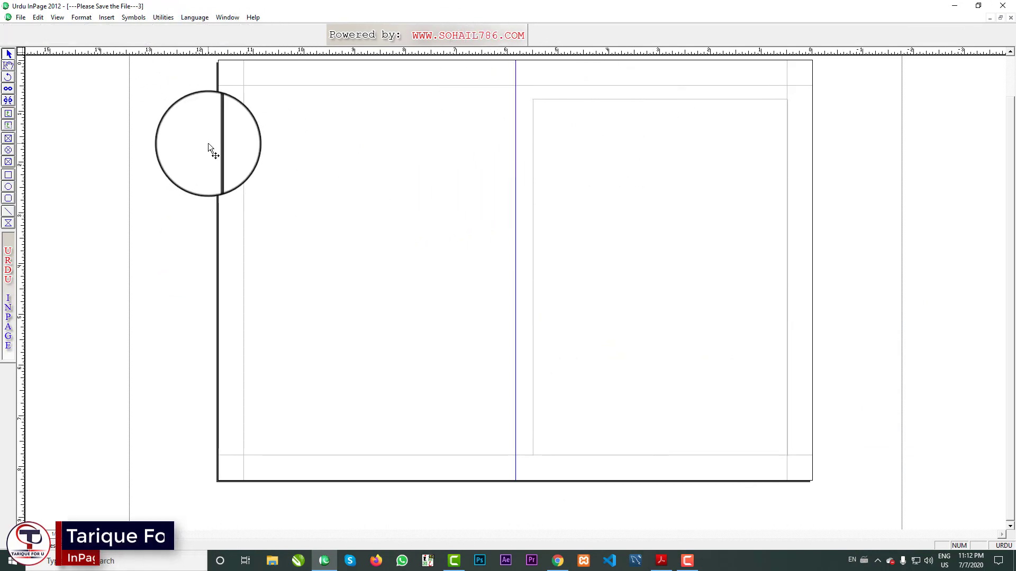
Draw a horizontal line along the text frame's top edge and format it as a 3 pt double line.
left_click(9, 213)
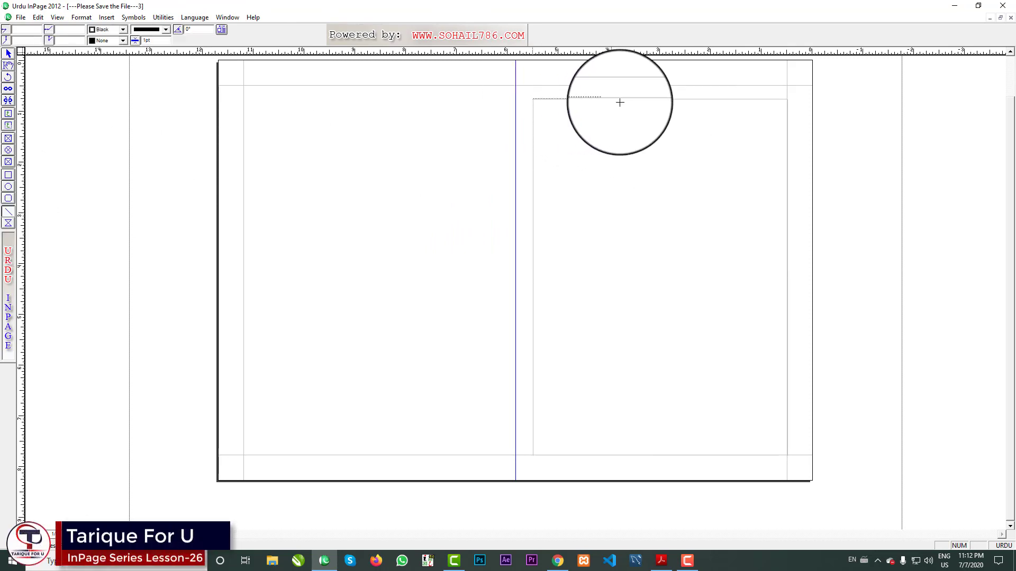
left_click_drag(789, 107, 787, 99)
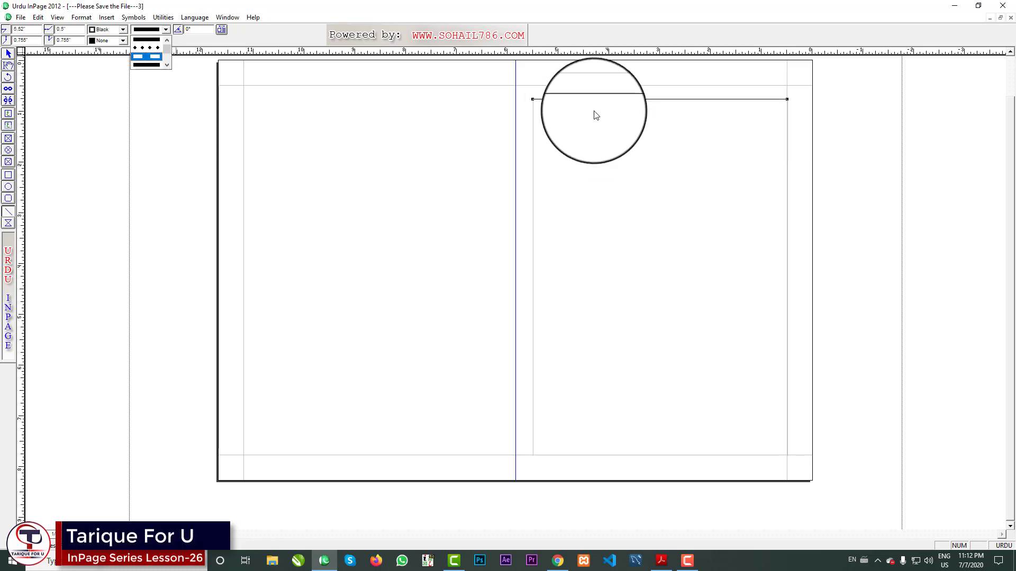
left_click(166, 29)
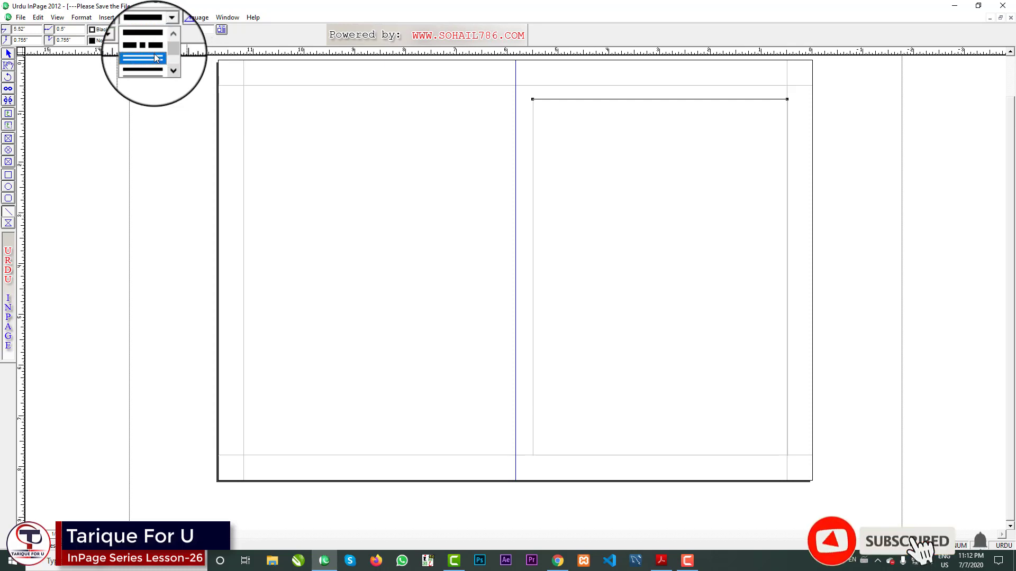
left_click(154, 53)
left_click_drag(154, 41, 126, 40)
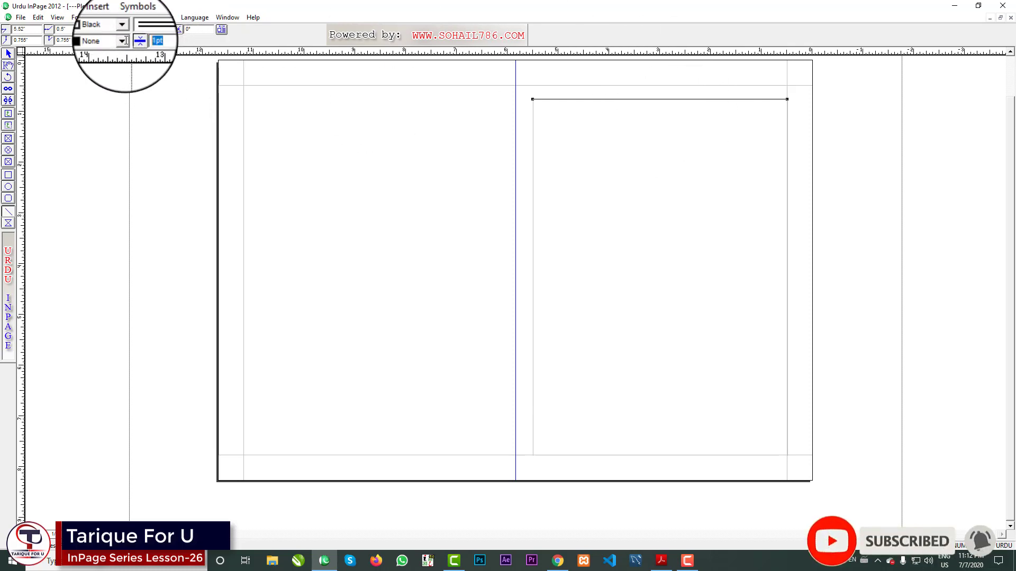
type("3")
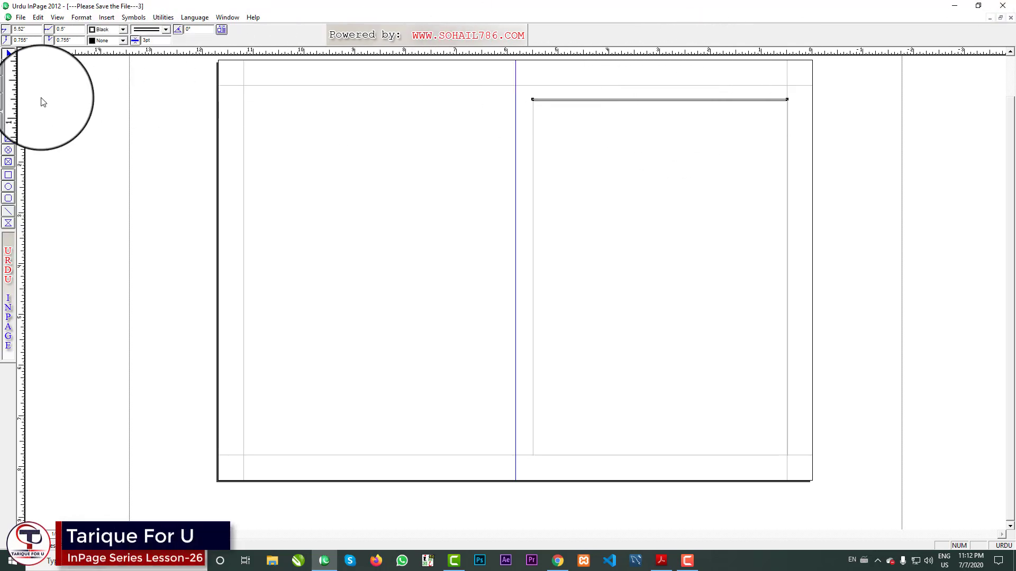
left_click(380, 144)
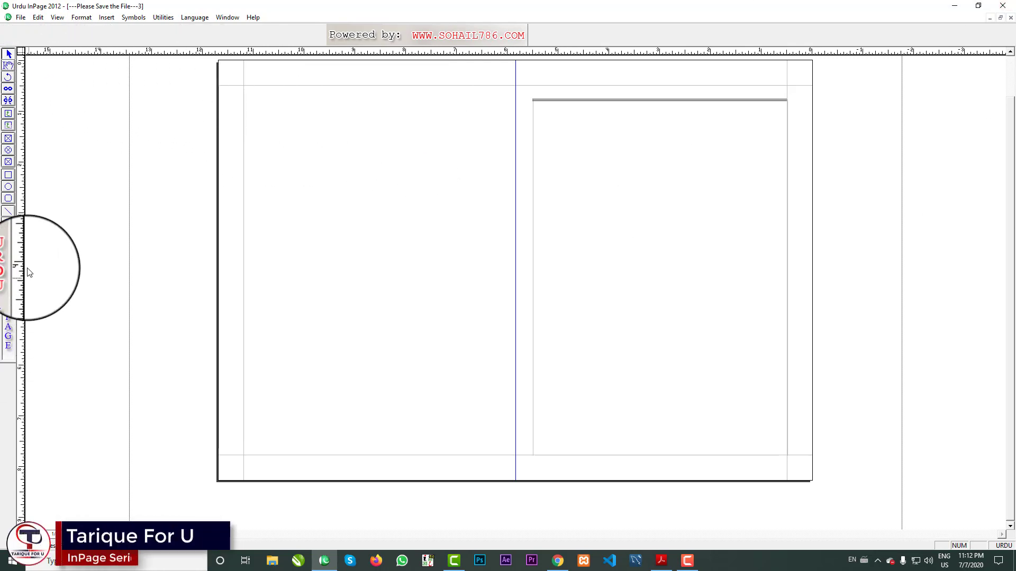
Add a title text frame above the right end of the double line reading "ٹیپو سلطان کی زندگی تاریخ کے آئینے میں".
left_click(8, 127)
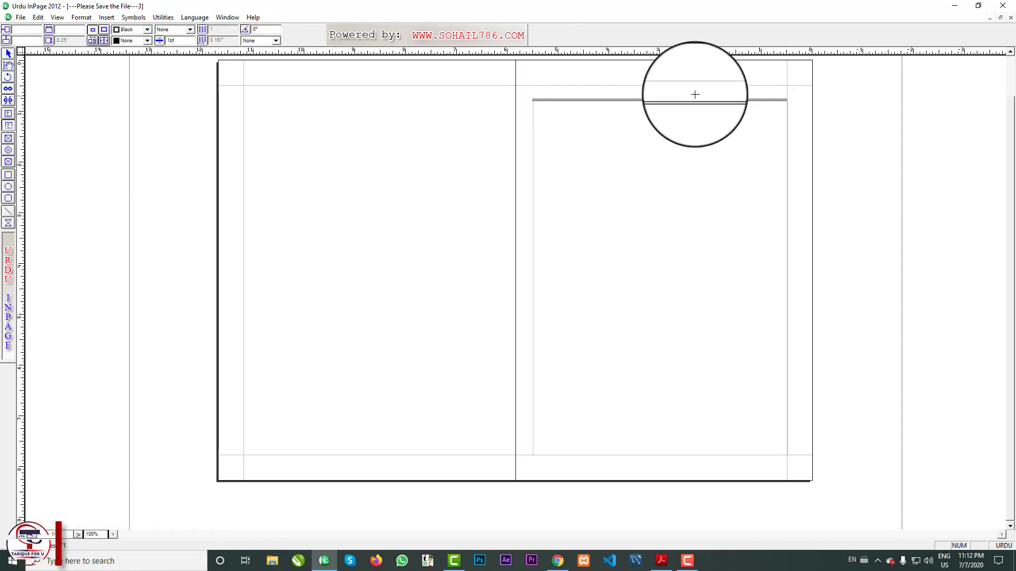
left_click_drag(675, 86, 787, 101)
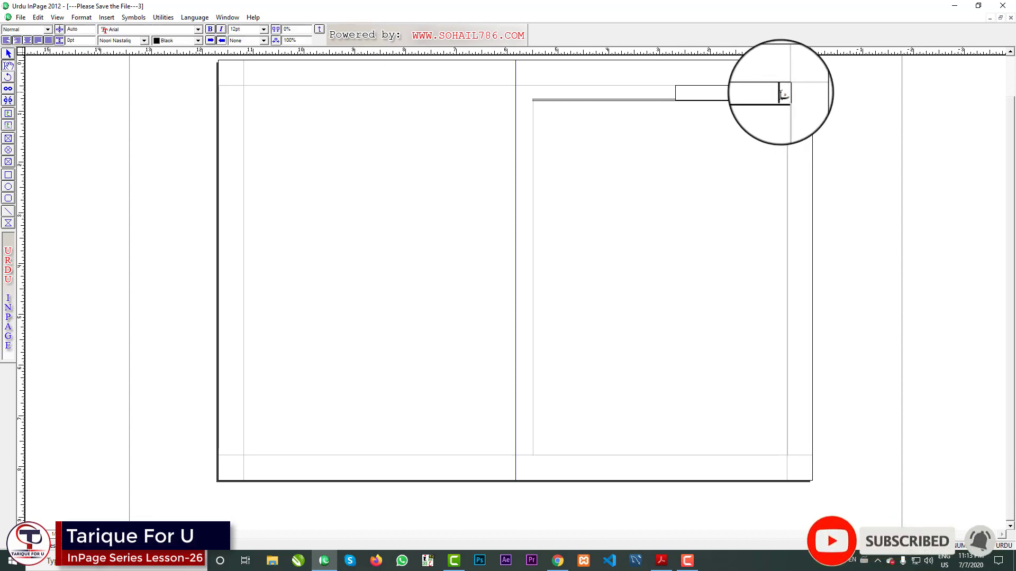
type("ٹیپو سل")
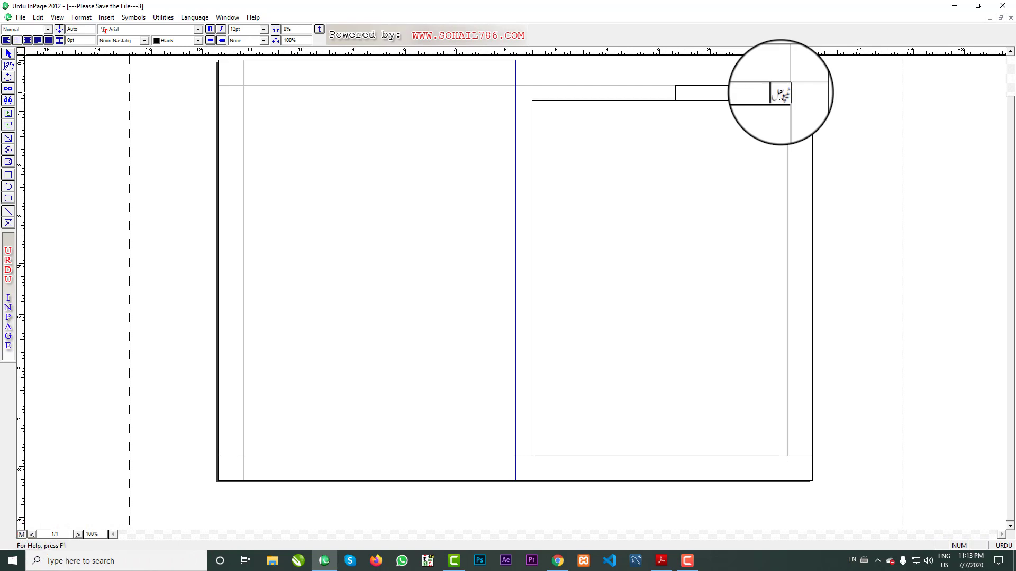
type("طان کی زندگی تا")
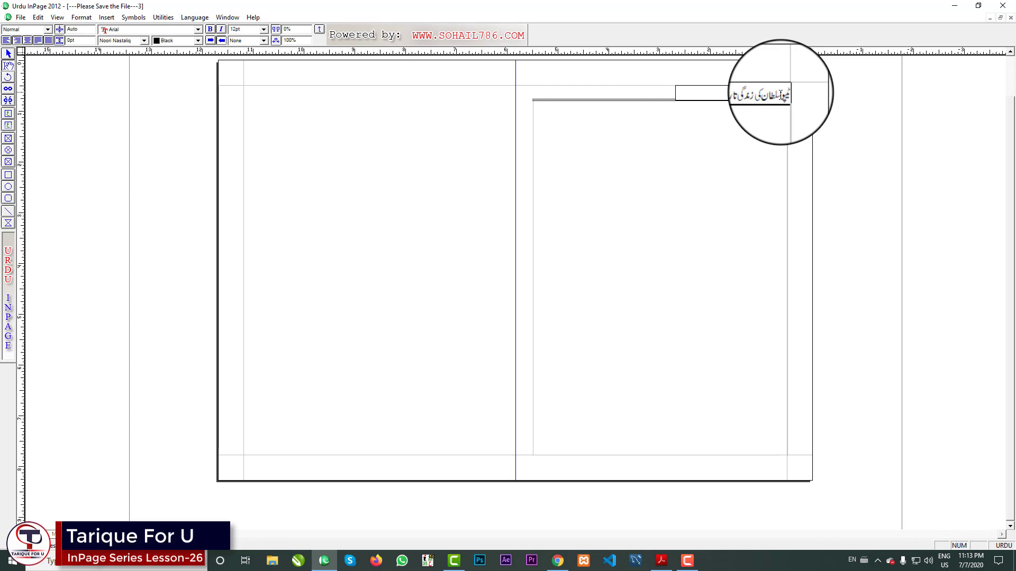
type("ریخ کے آئینے میں")
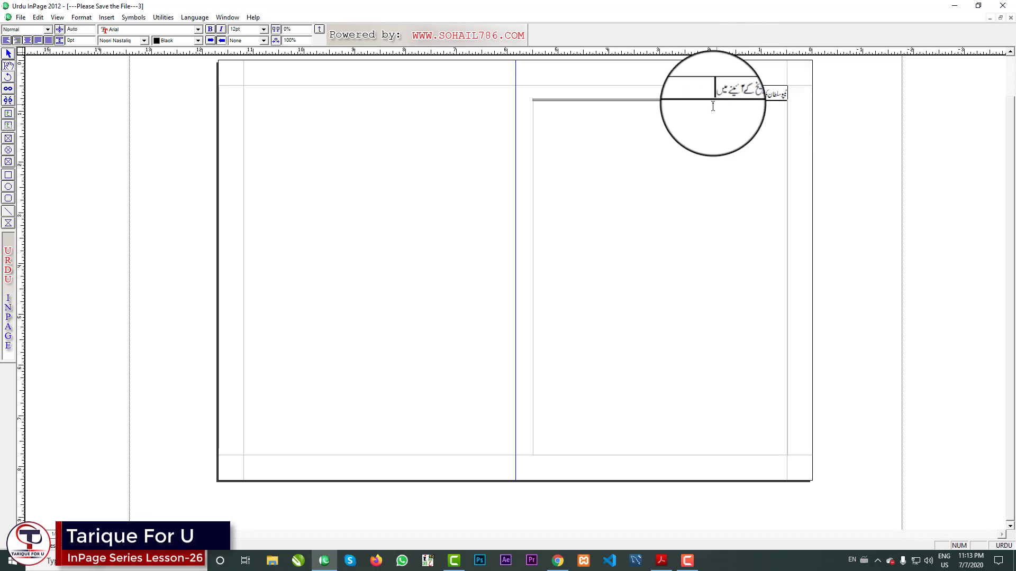
Set the header title's font size to 16 pt and raise its frame so it sits just above the double line.
left_click_drag(714, 98, 791, 95)
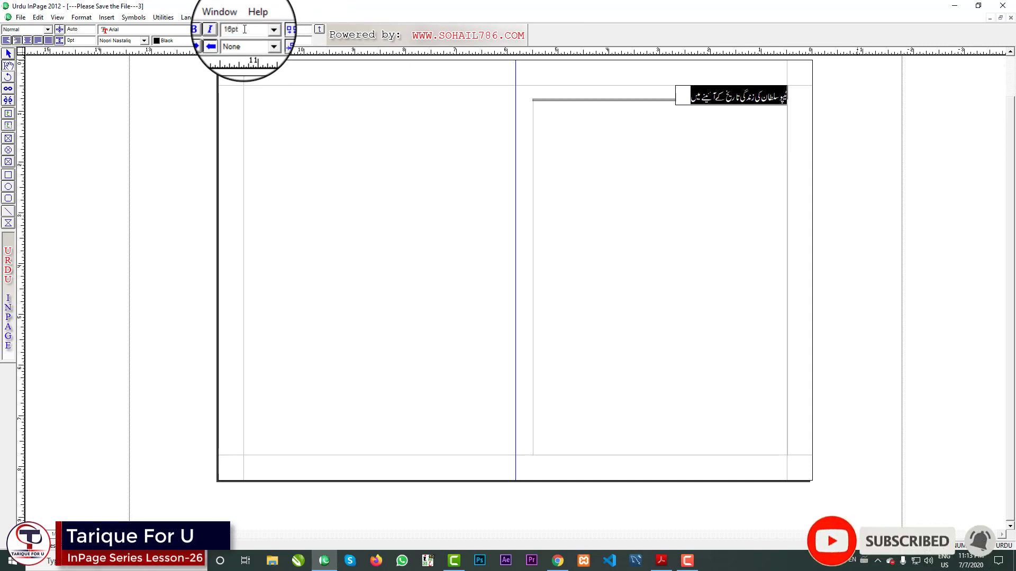
left_click(7, 54)
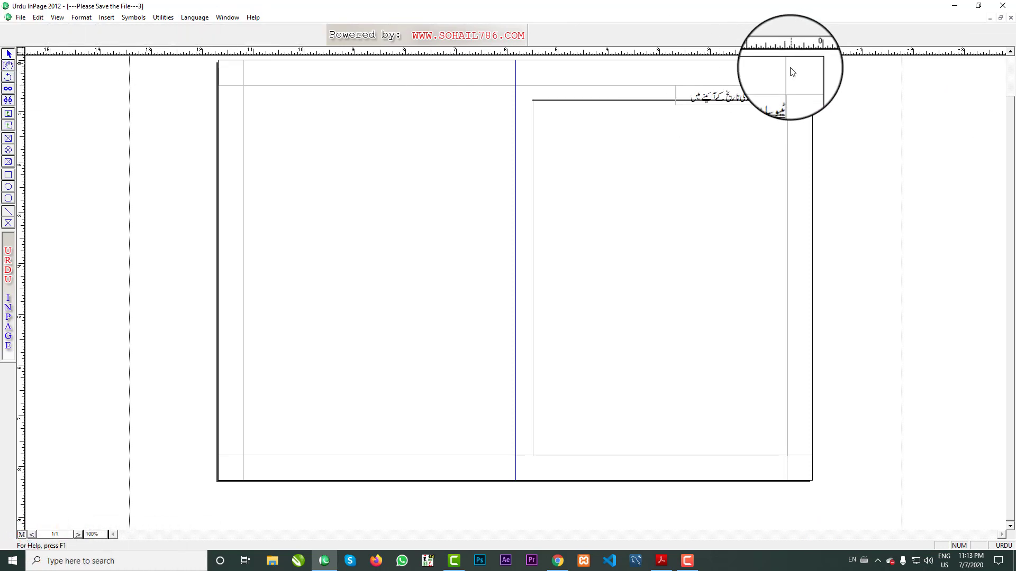
left_click(750, 92)
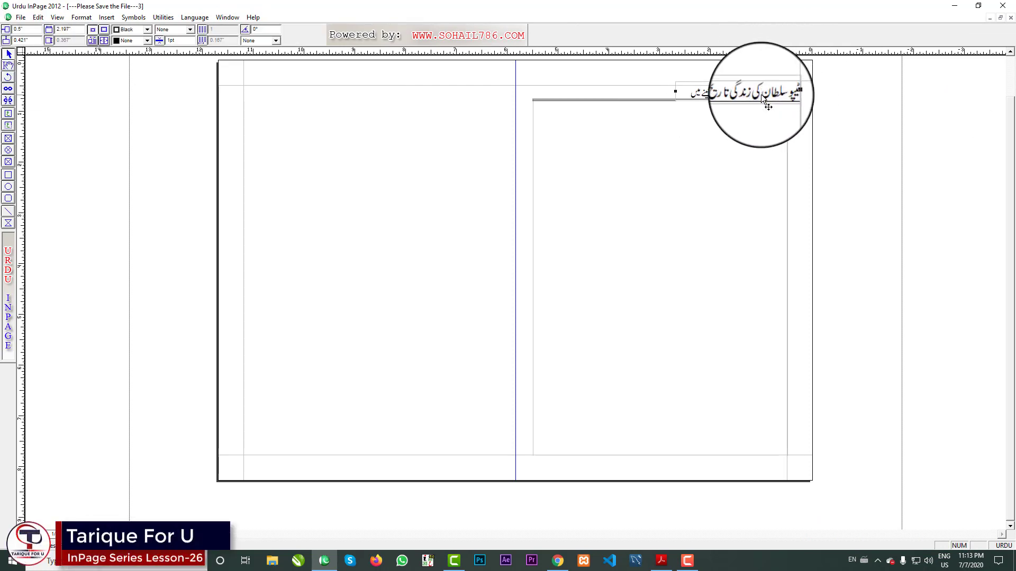
key("Up")
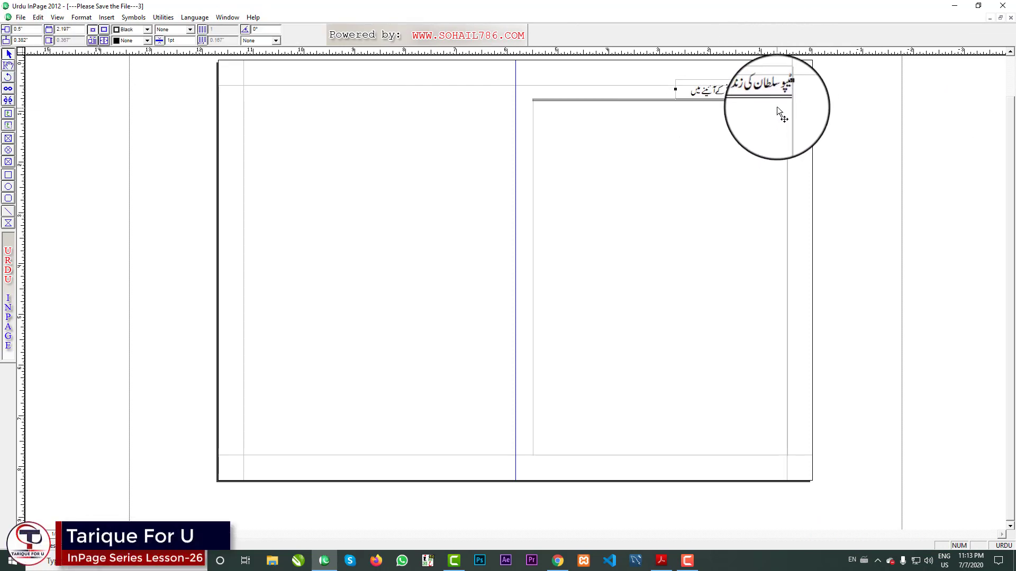
Duplicate the header title frame and align the copy with the left end of the double line.
left_click(756, 89)
left_click(756, 89)
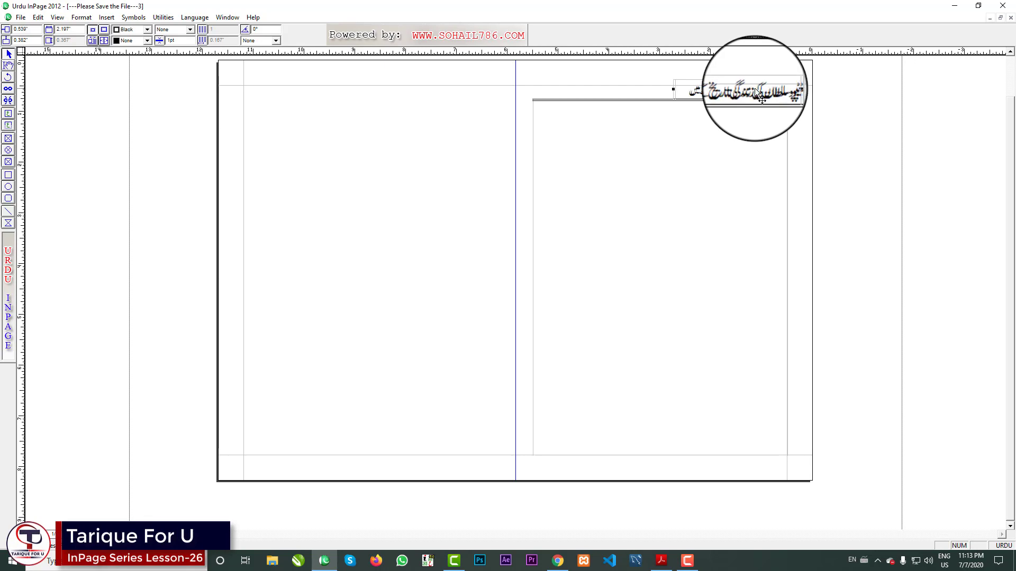
left_click_drag(754, 87, 609, 88)
key("Right")
key("Right")
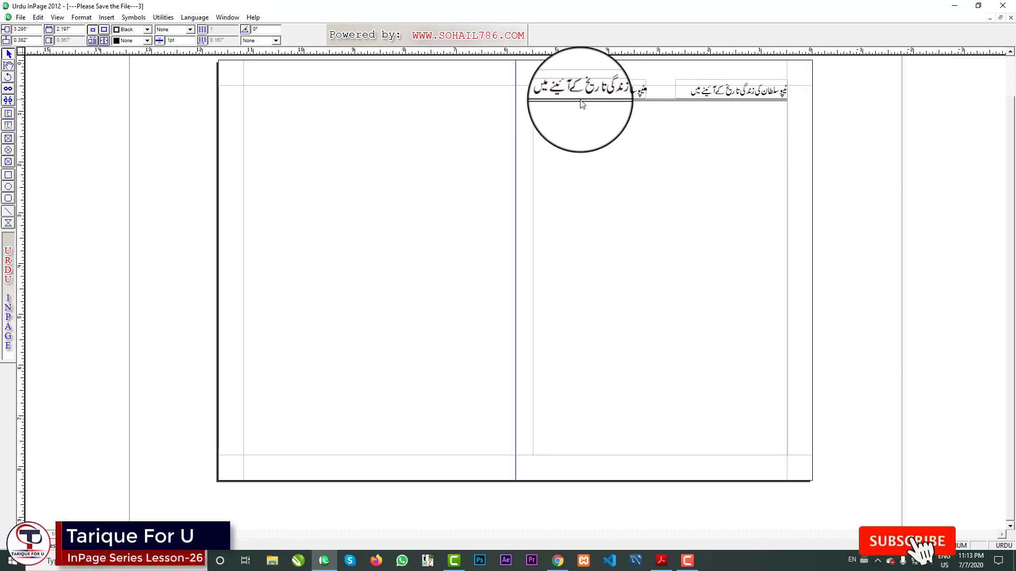
Replace the copied header text with the author's name and align it to the left end of the line.
left_click(8, 65)
left_click(545, 94)
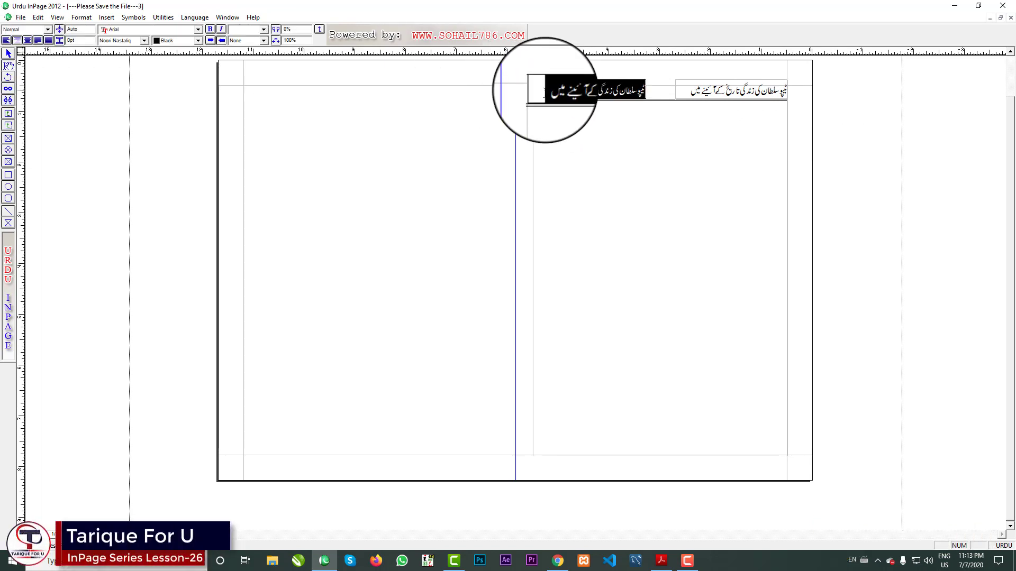
type("ڈاکٹر آر")
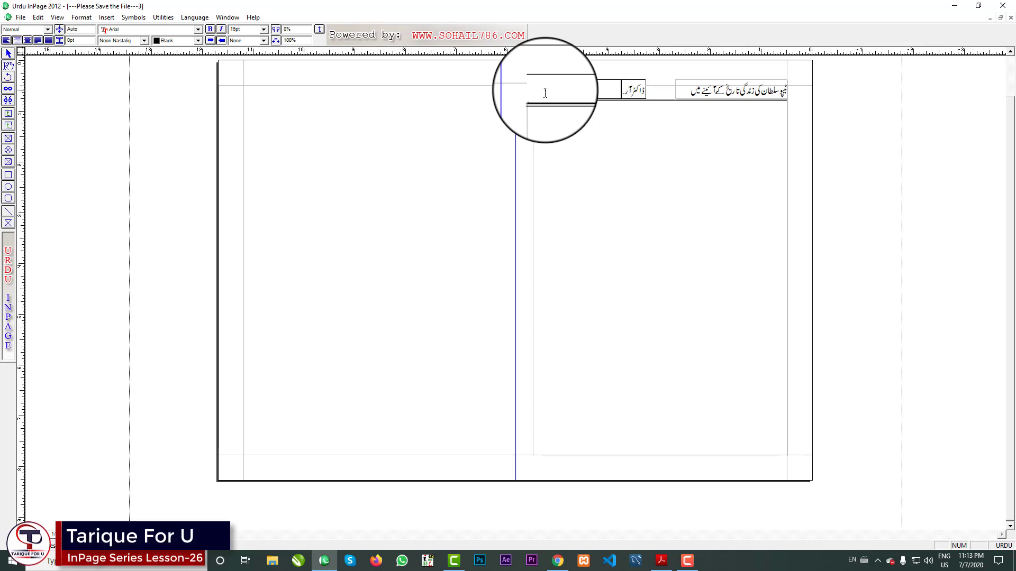
type(" عبدالحمید")
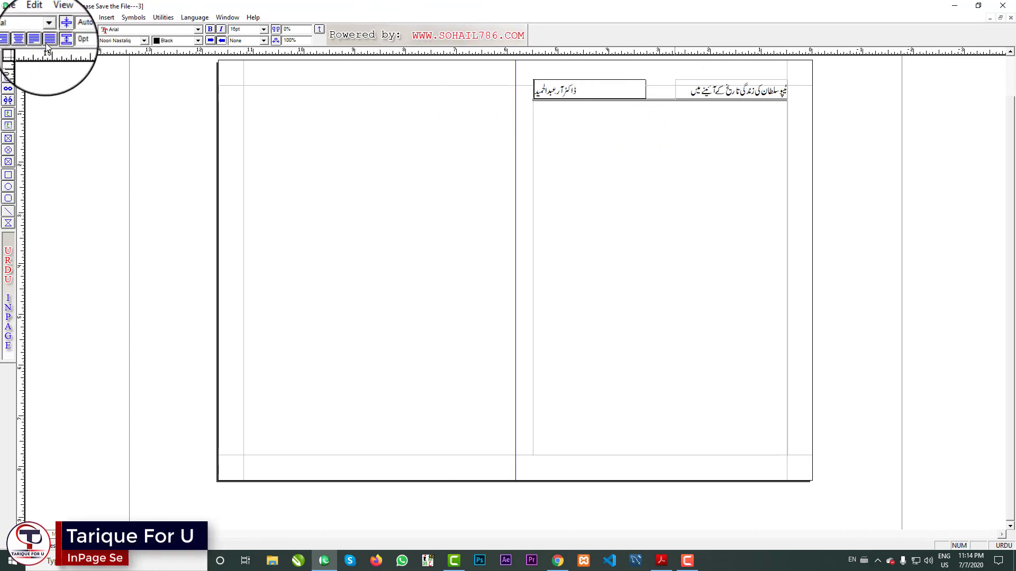
left_click(7, 53)
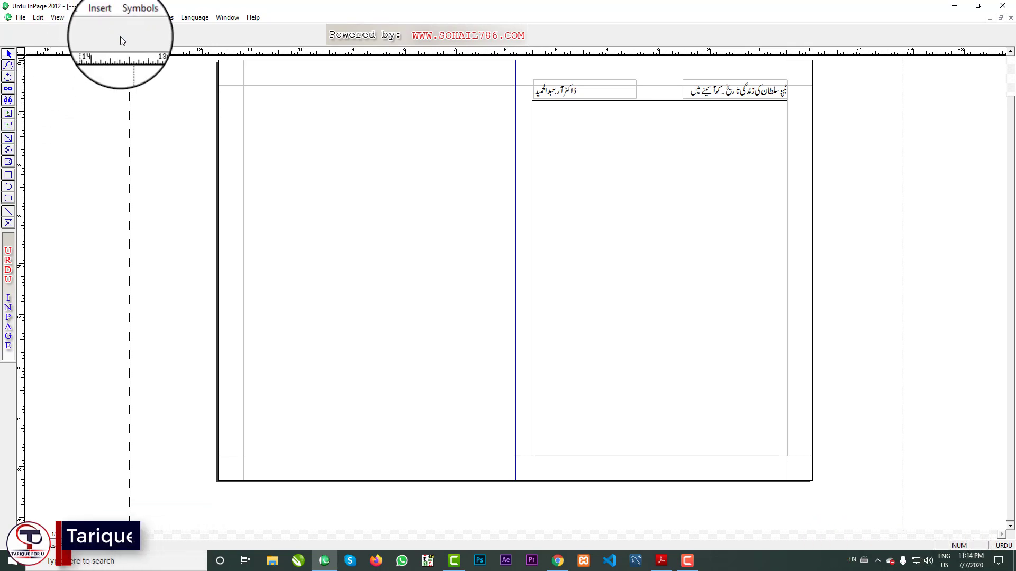
left_click(107, 17)
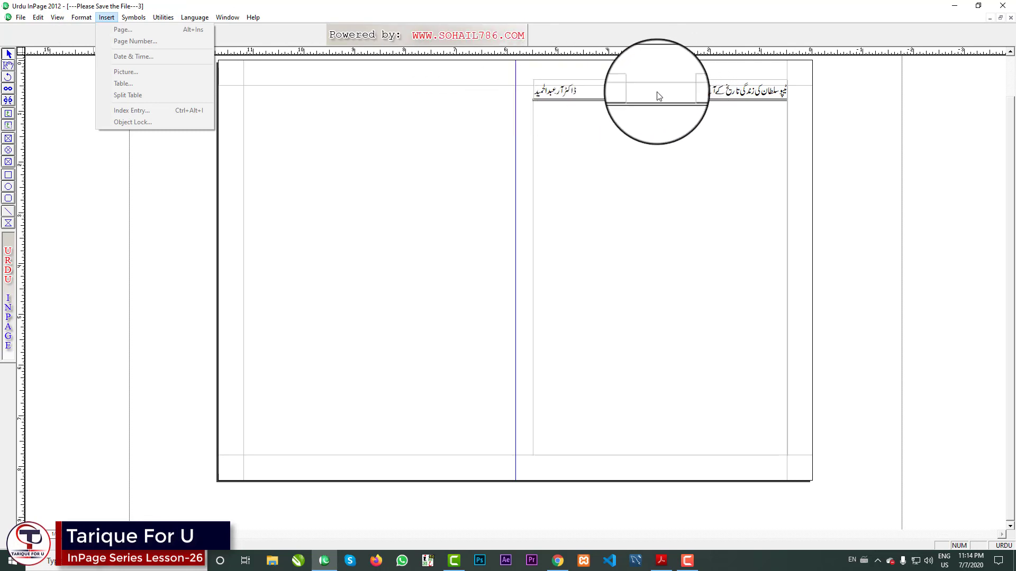
left_click(652, 144)
left_click(486, 144)
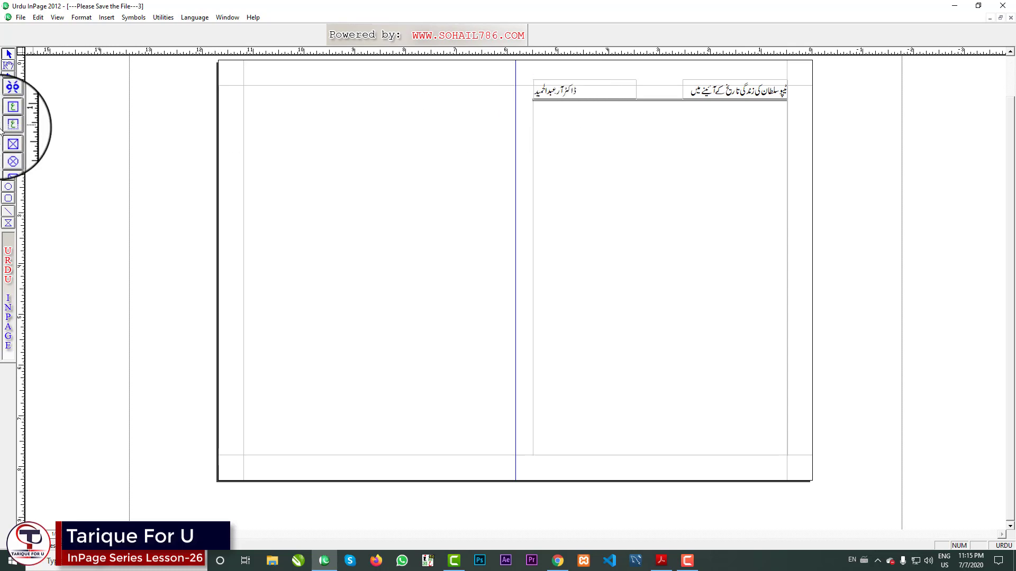
Draw an empty text box about 0.58 by 0.35 inches between the title and author frames, matching their height above the double line.
left_click(8, 114)
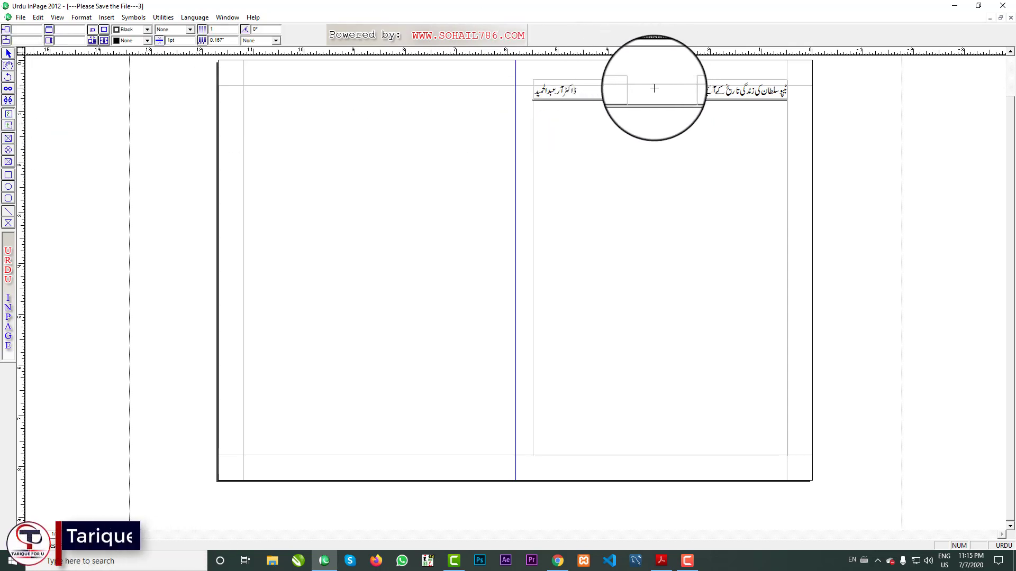
left_click_drag(631, 78, 676, 101)
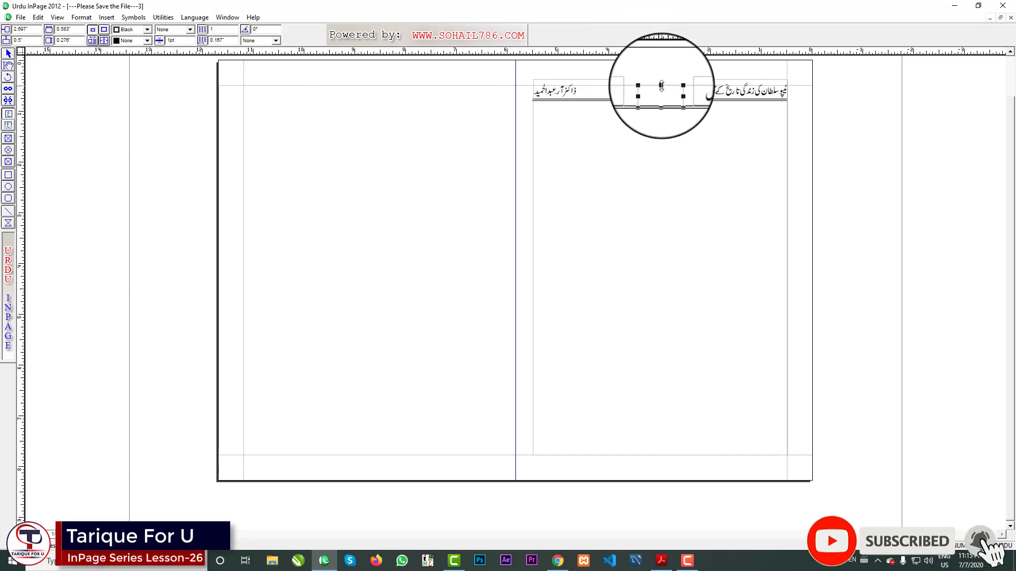
left_click_drag(661, 80, 660, 96)
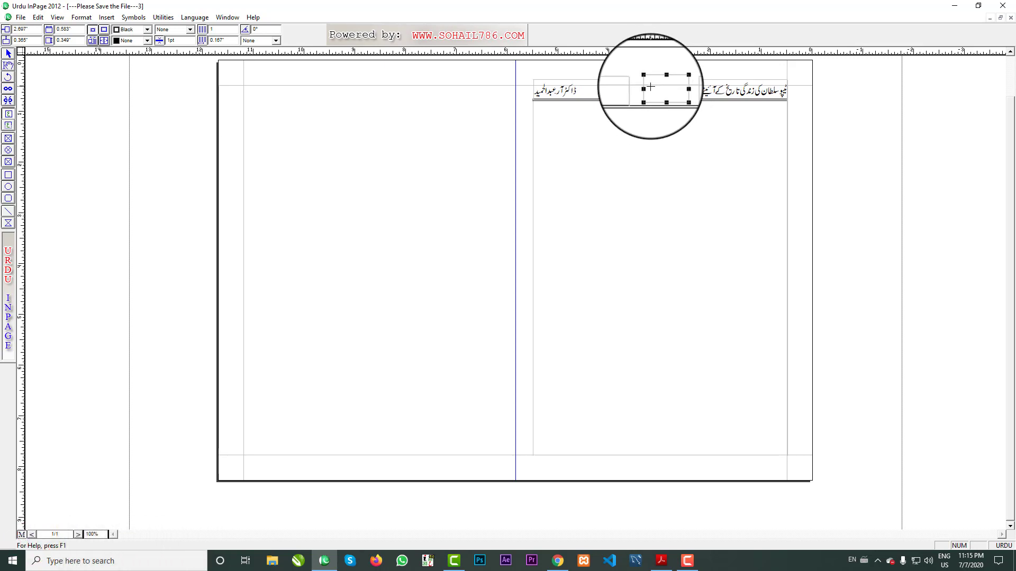
left_click(587, 85)
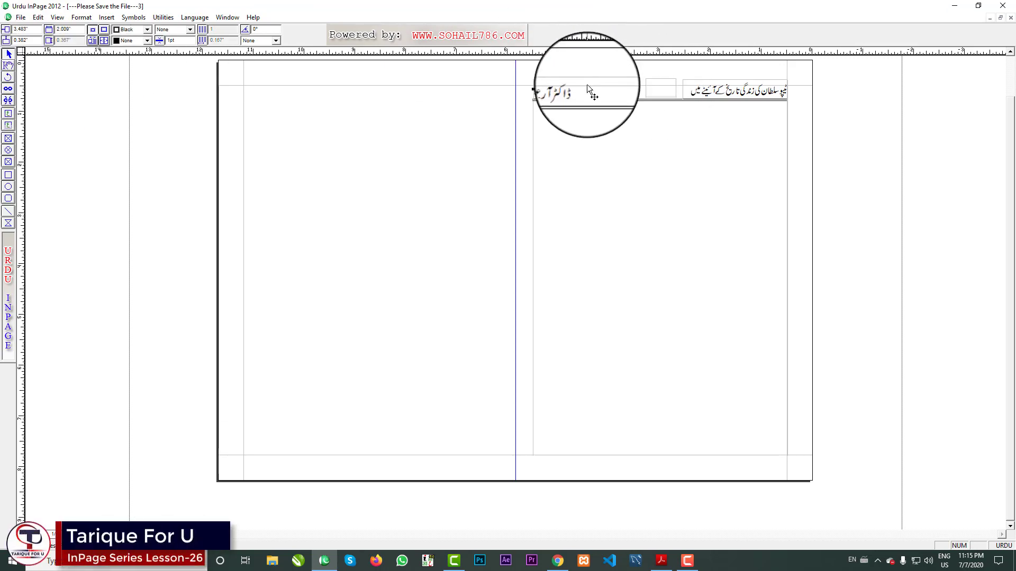
Nudge the empty page number box down to about 0.404 inches so it sits just above the double line.
left_click_drag(586, 86, 636, 91)
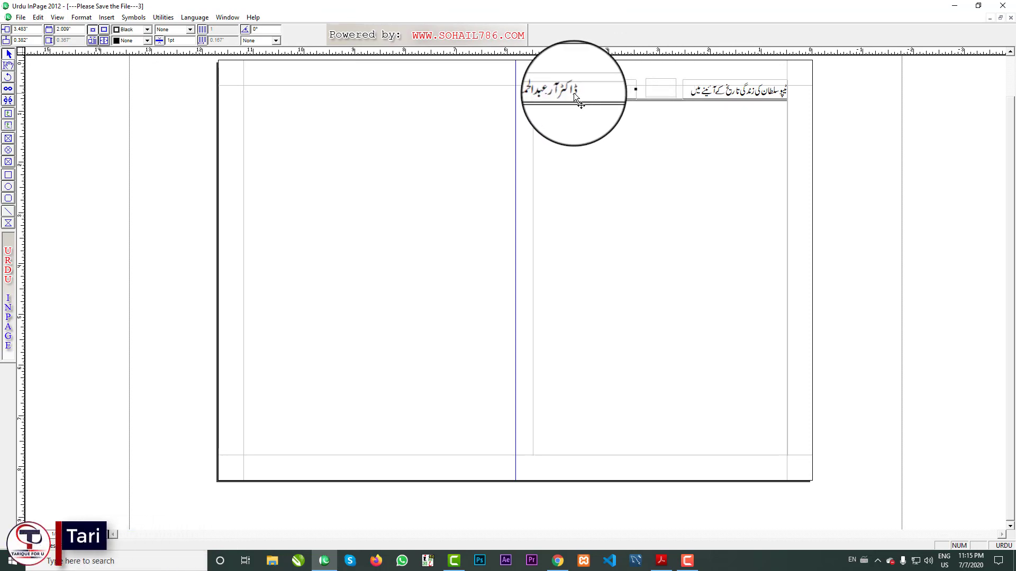
left_click(663, 92)
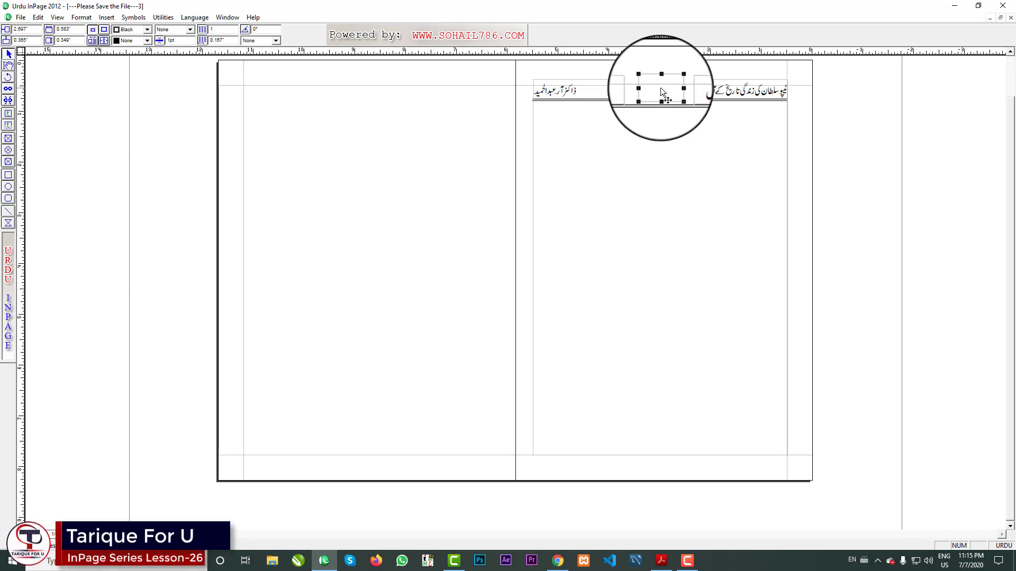
key("Down")
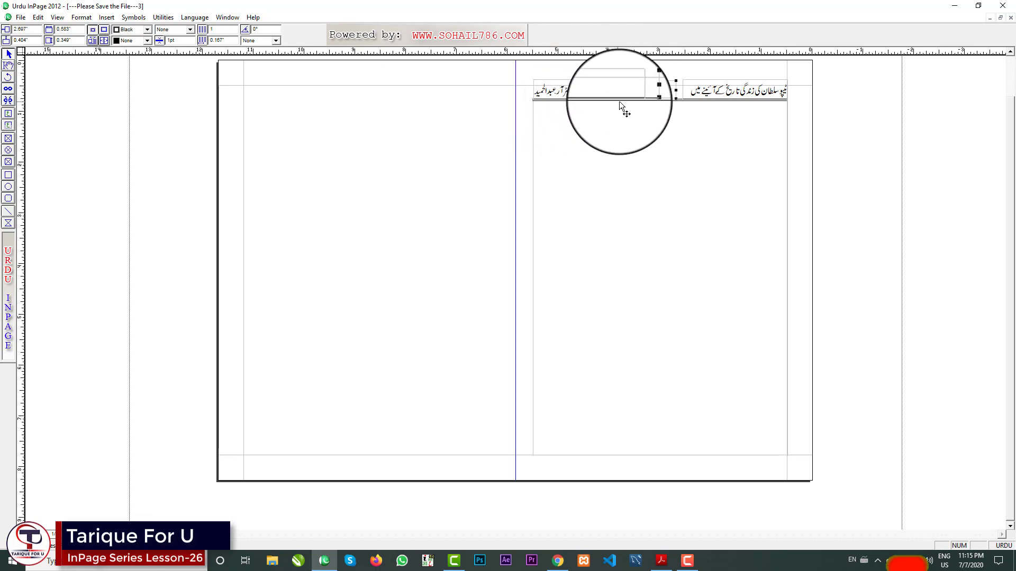
left_click(684, 101)
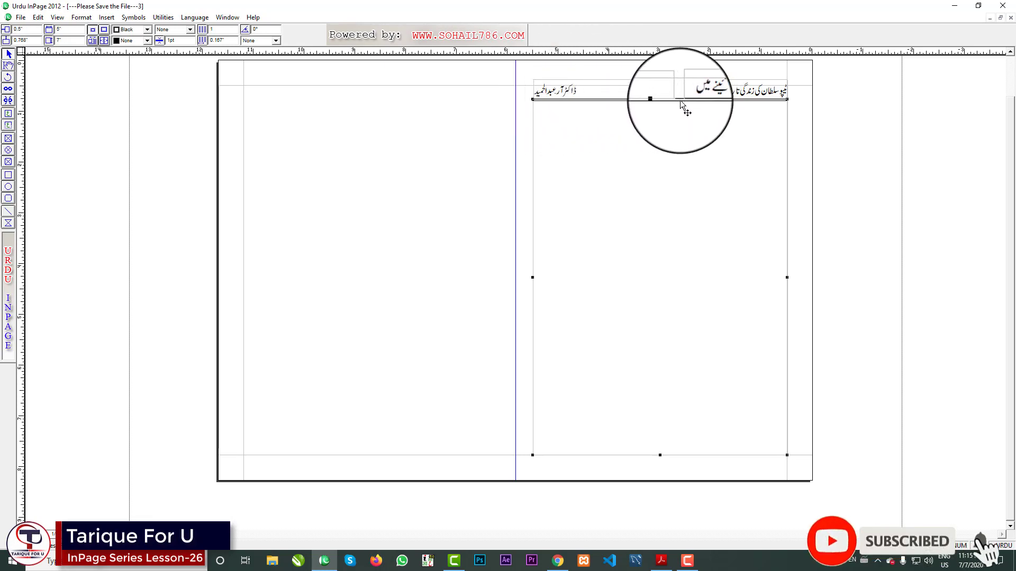
left_click(847, 122)
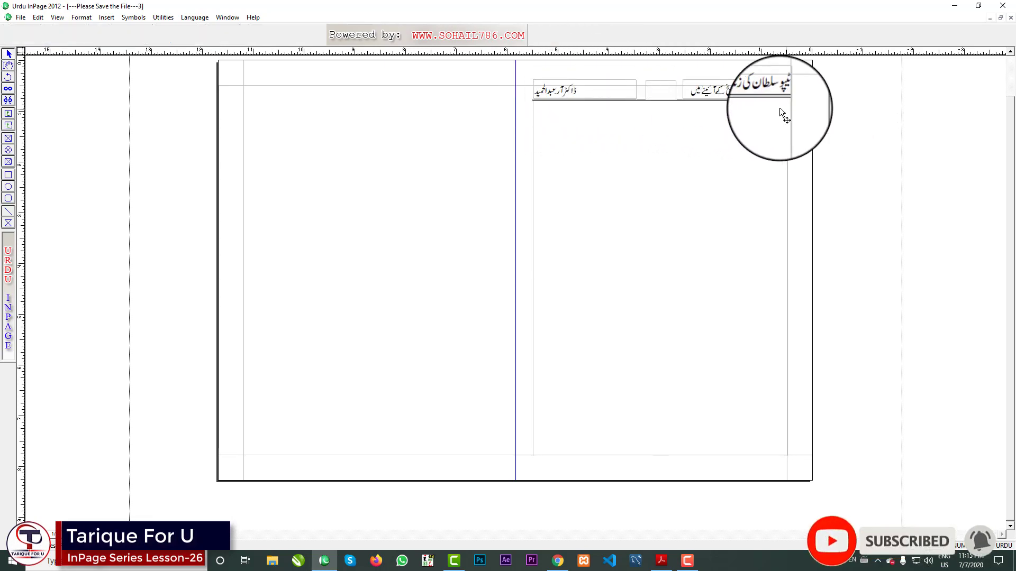
Duplicate the double line under the header and move the copy straight down to about 7.744 inches, near the page's bottom margin.
left_click(682, 100)
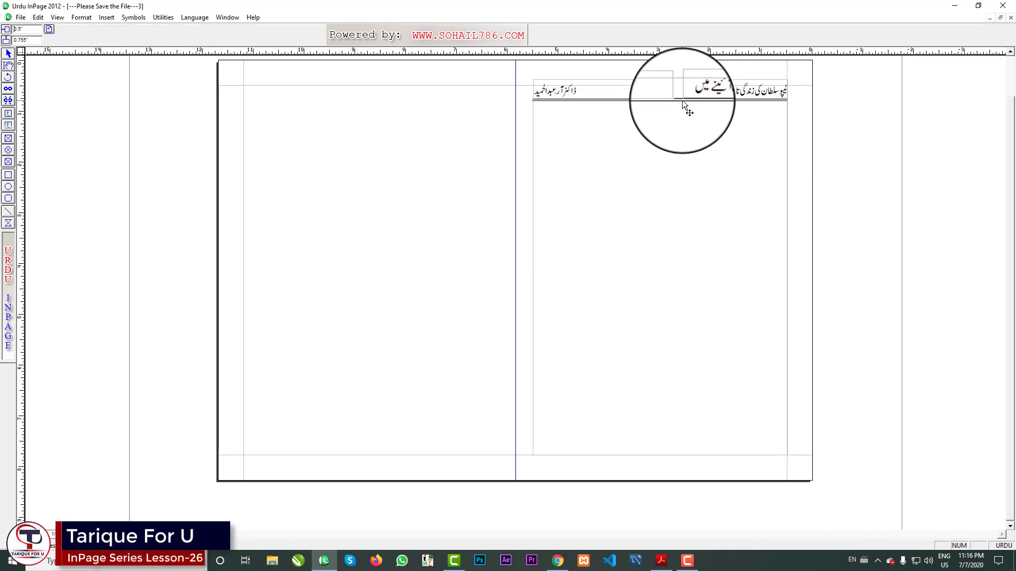
left_click(681, 100)
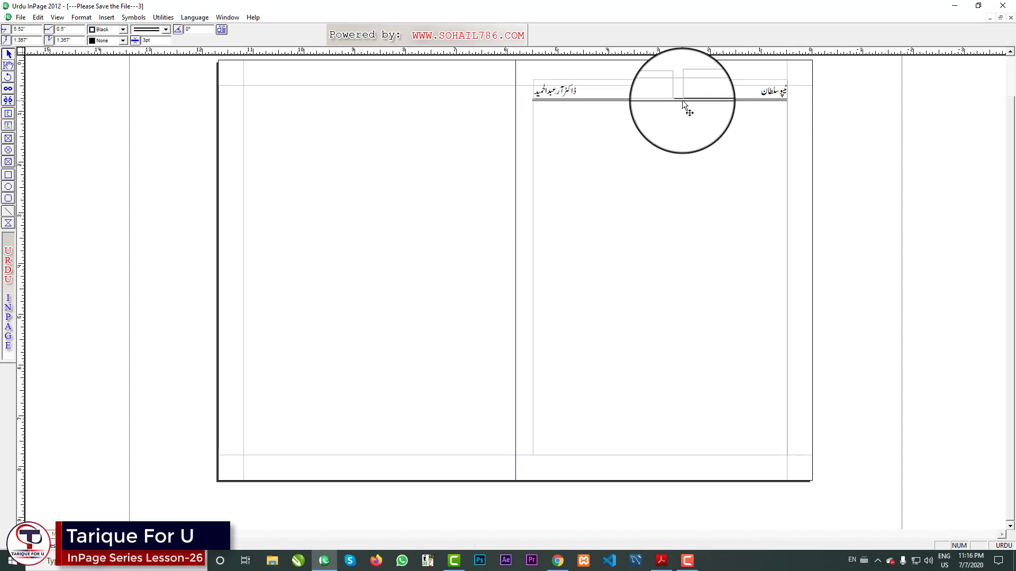
key("Down")
key("Down")
key("Down")
key("Down")
key("Down")
key("Down")
key("Down")
key("Down")
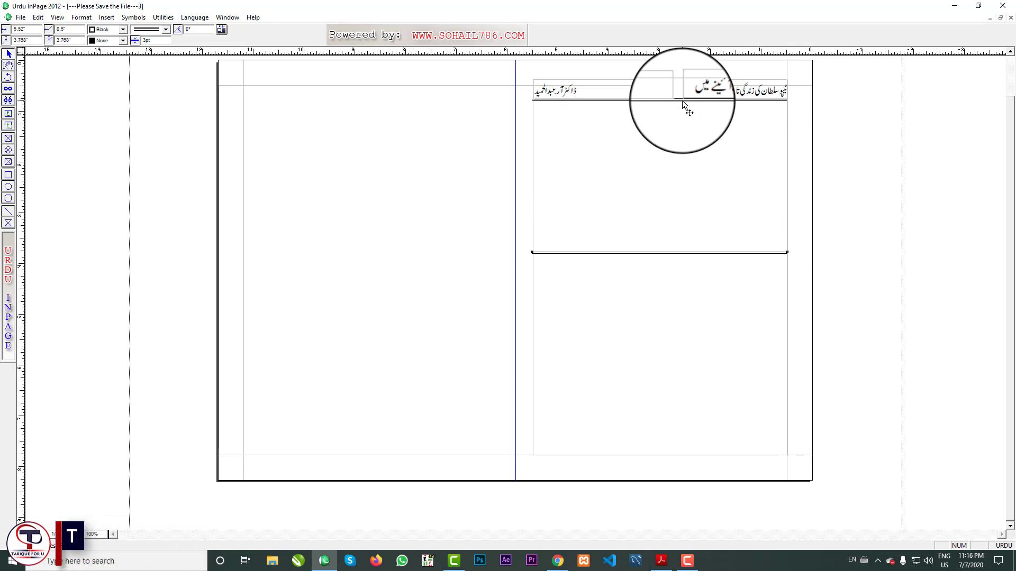
key("Down")
key("Down")
key("Down")
key("Down")
key("Down")
key("Down")
key("Down")
key("Down")
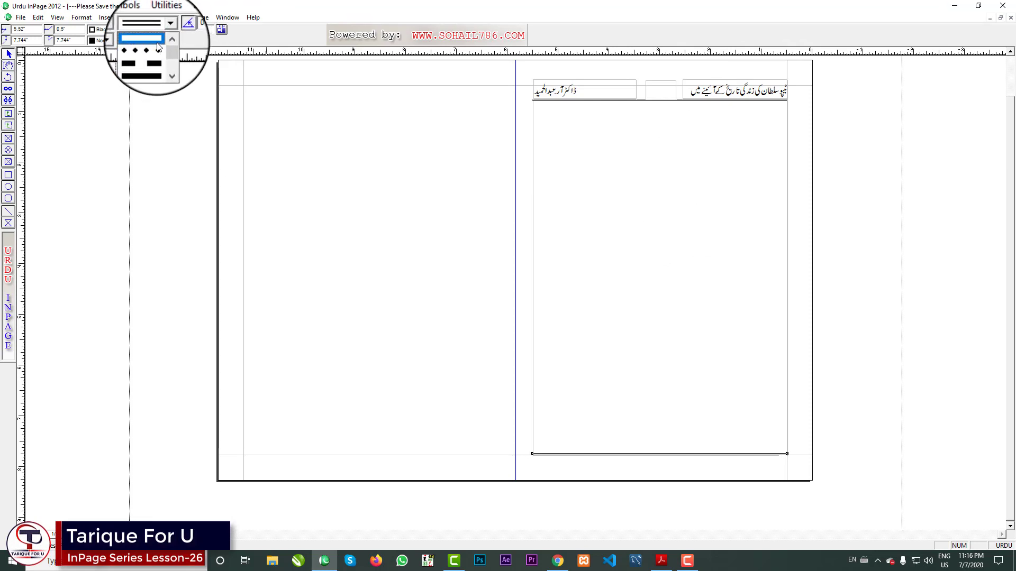
Change the lower line to a single solid style 1 pt thick and nudge it down to 7.784 inches.
left_click(153, 43)
double_click(144, 41)
type("3")
key("Return")
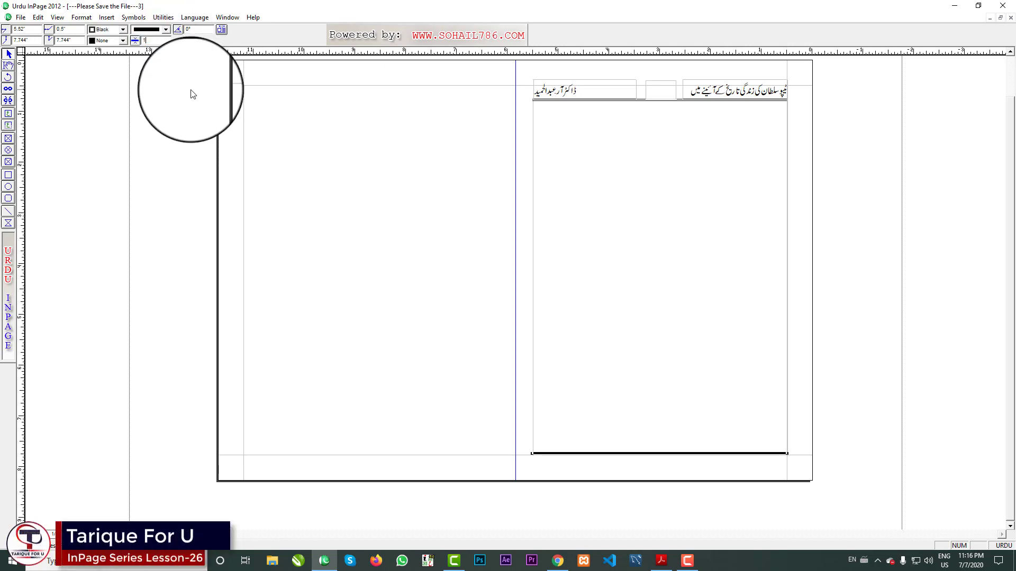
key("Return")
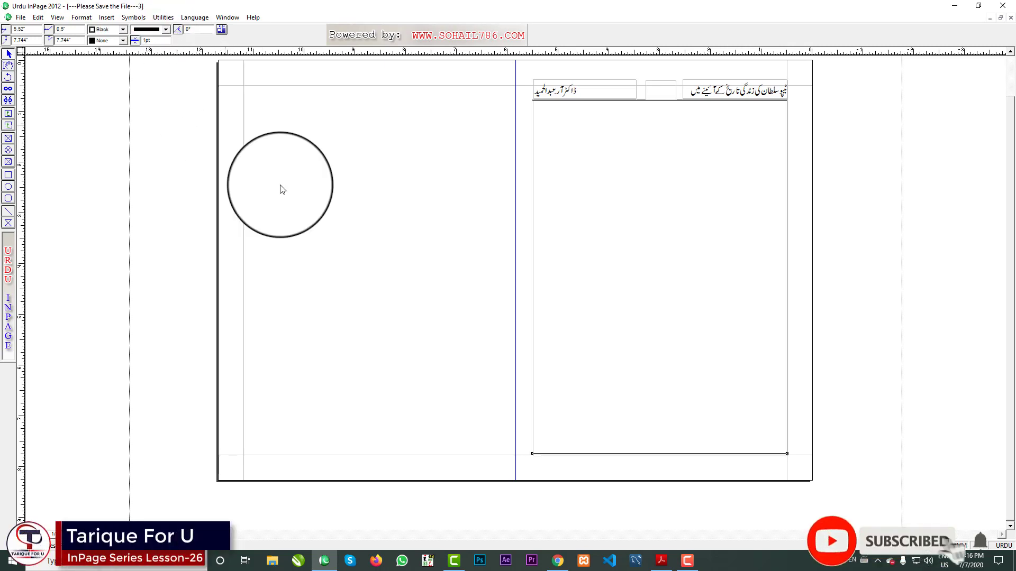
key("Down")
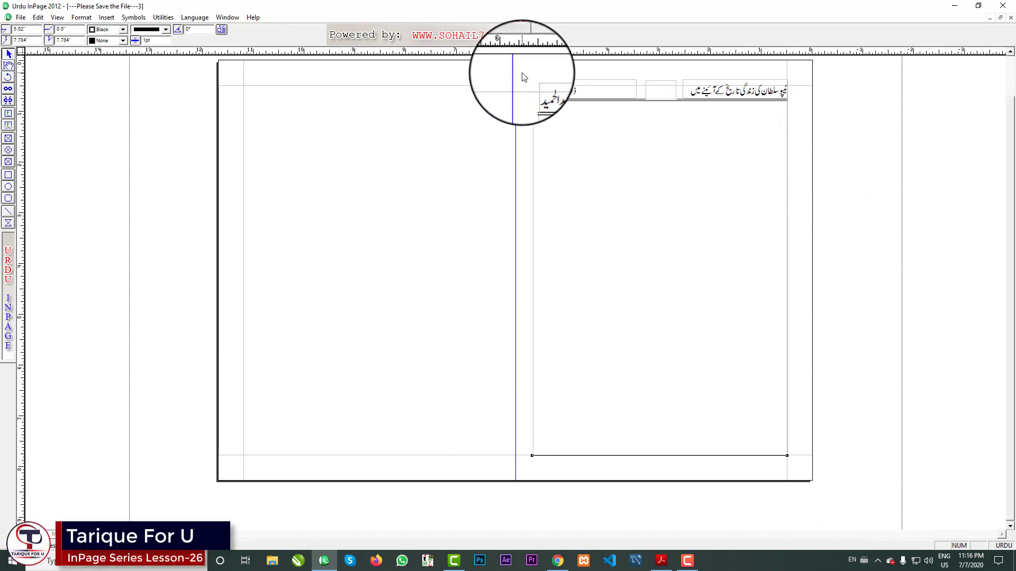
Duplicate all the right page's header, line and page number objects and move the copies left to 6.208 inches on the left page.
left_click_drag(522, 74, 753, 377)
left_click_drag(815, 453, 815, 476)
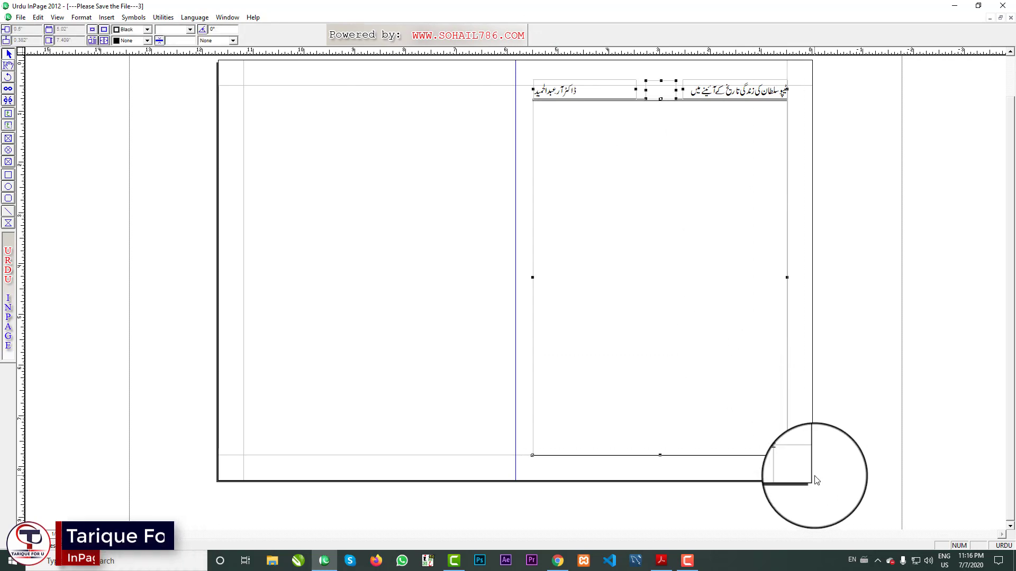
left_click(815, 480)
key("ctrl+a")
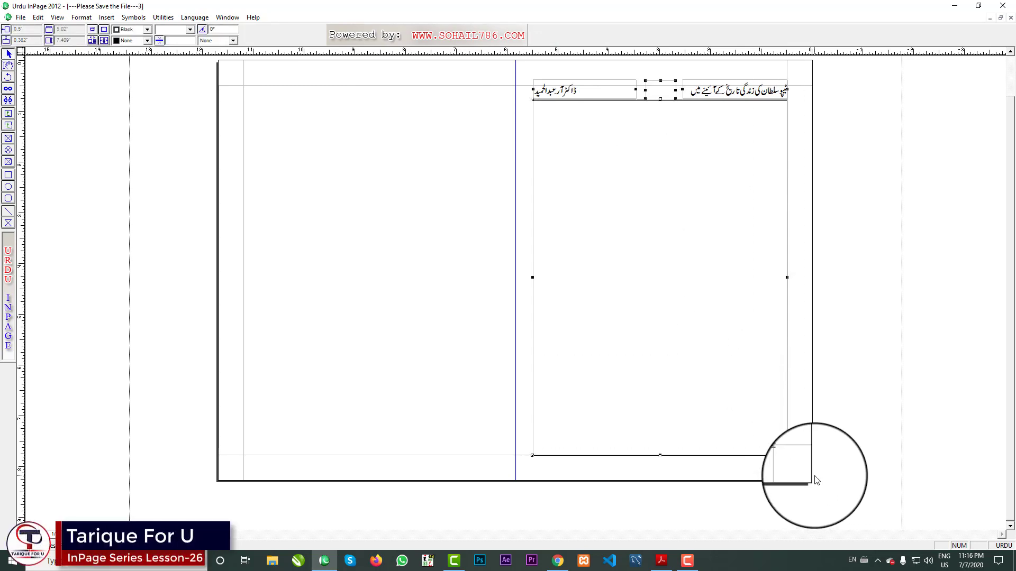
key("Left")
key("Left")
key("Left")
key("Left")
key("Left")
key("Left")
key("Left")
key("Left")
key("Left")
key("Left")
key("Left")
key("Left")
key("Left")
key("Left")
key("Left")
key("Left")
key("Left")
key("Left")
key("Left")
key("Left")
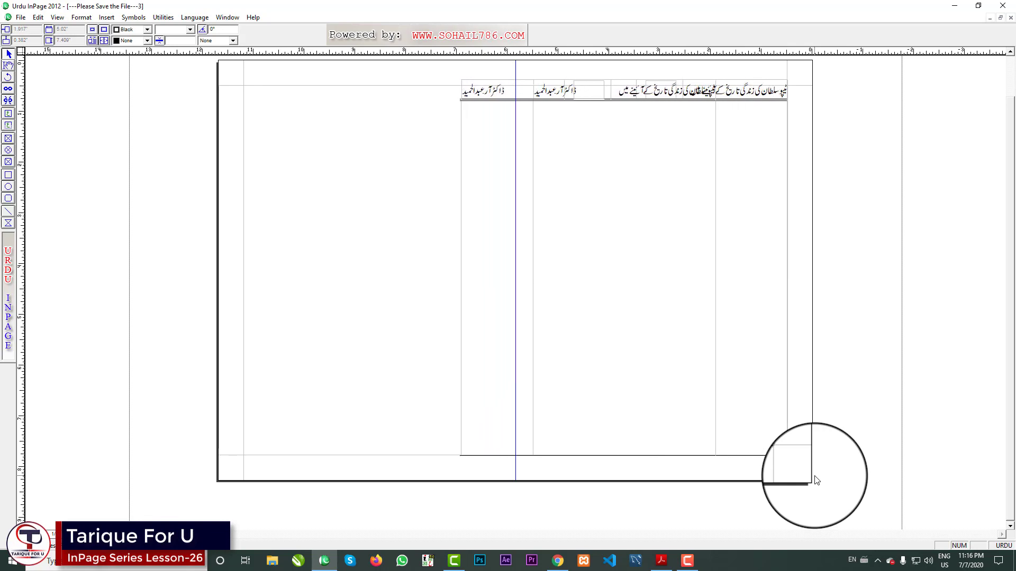
key("Left")
key("Left")
key("Left")
key("Left")
key("Left")
key("Left")
key("Left")
key("Left")
key("Left")
key("Left")
key("Left")
key("Left")
key("Left")
key("Left")
key("Left")
key("Left")
key("Left")
key("Left")
key("Left")
key("Left")
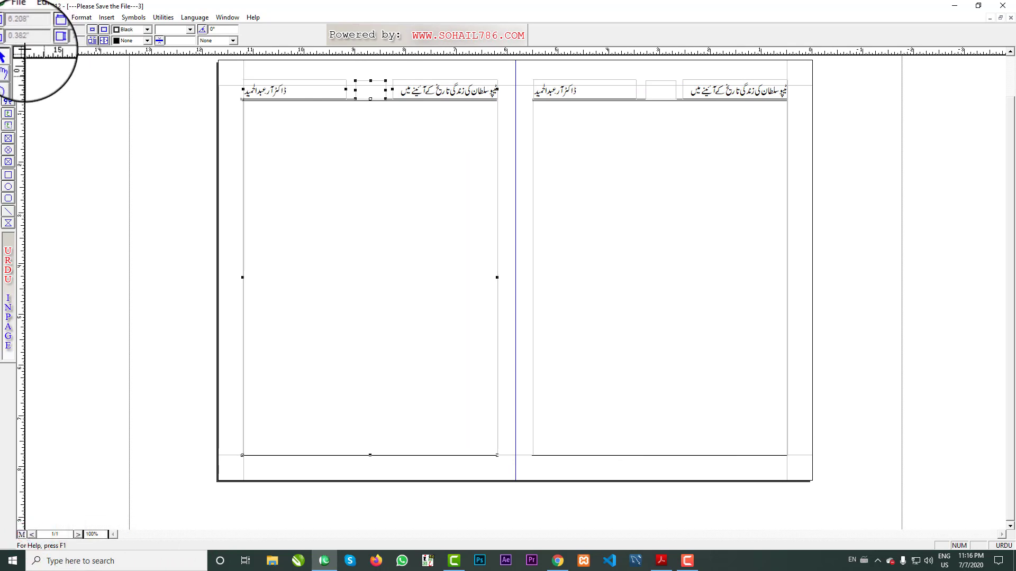
Link the right page's main text frame to the left page's, and link the two page number boxes together.
left_click(9, 66)
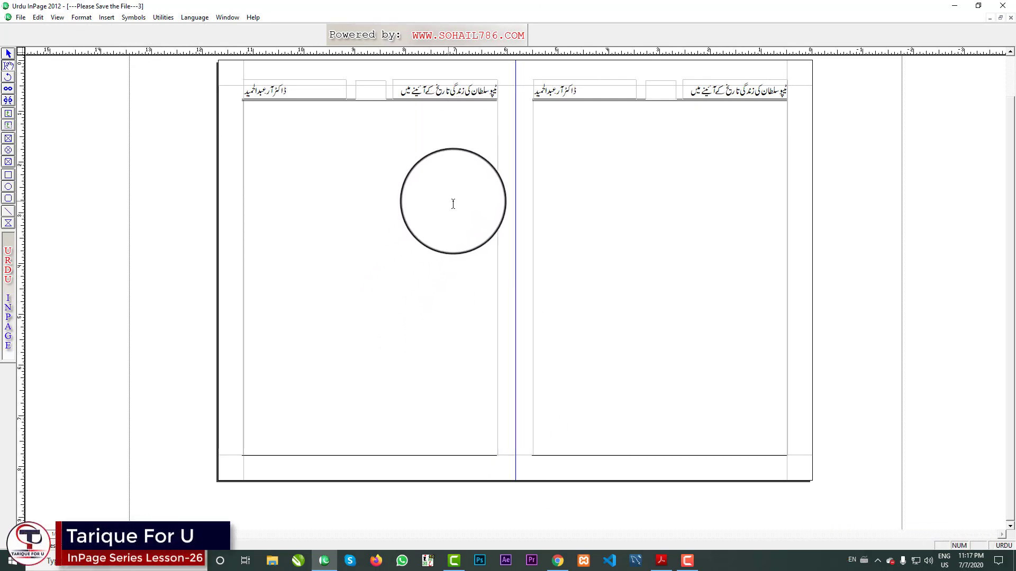
left_click(8, 91)
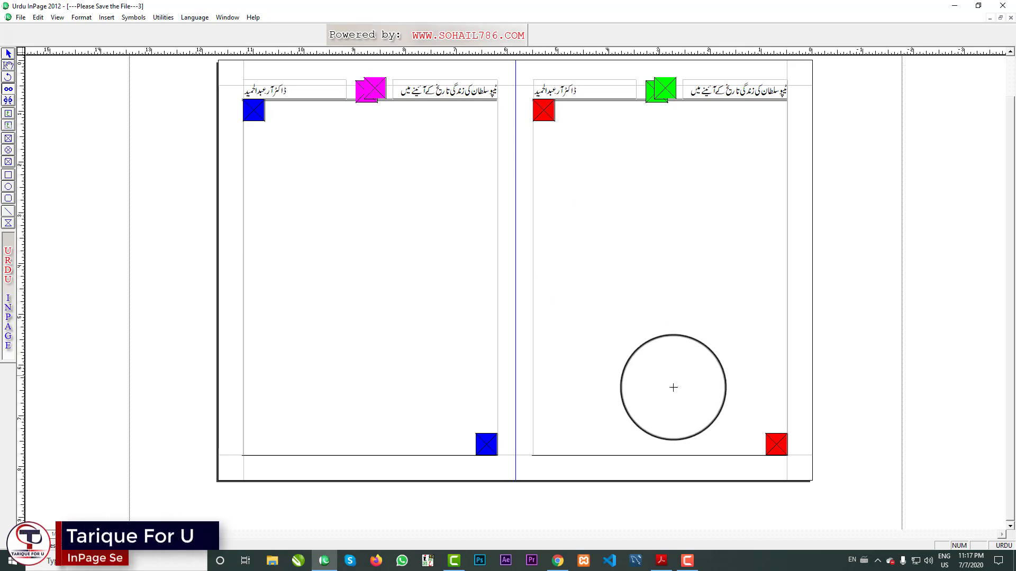
left_click(253, 106)
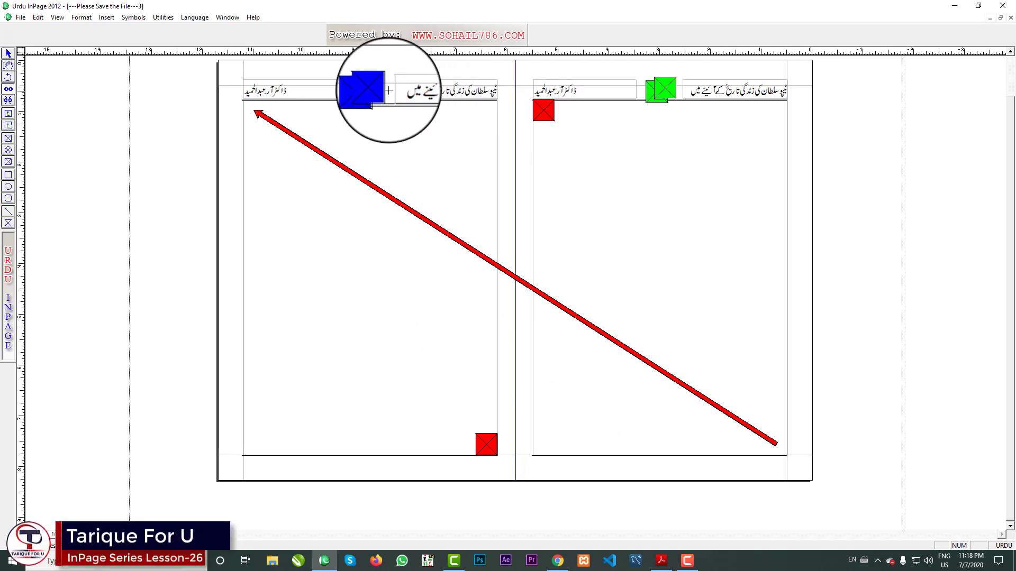
left_click(373, 89)
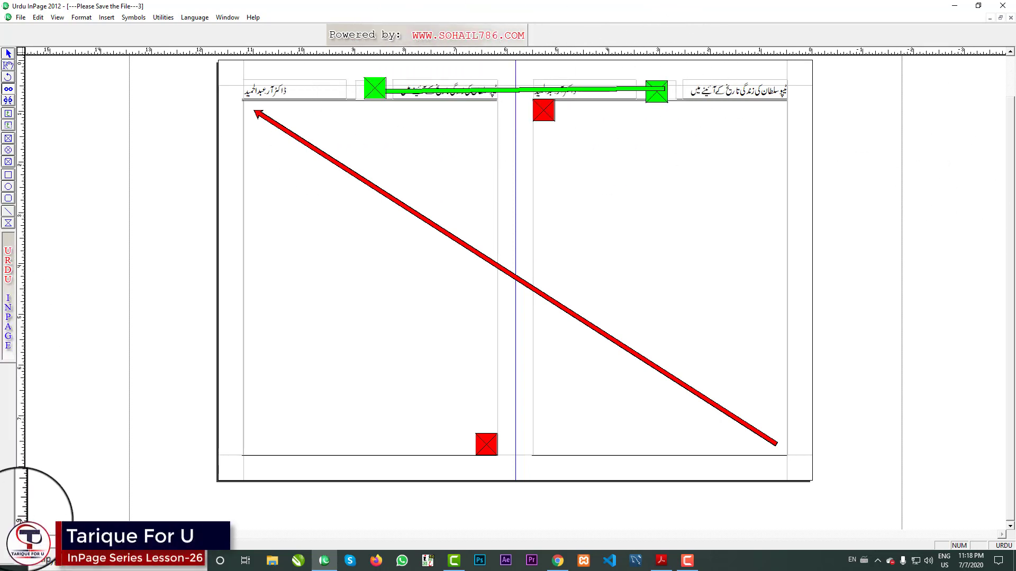
Leave the master page and place the text cursor at the start of the right page's main text frame.
left_click(23, 534)
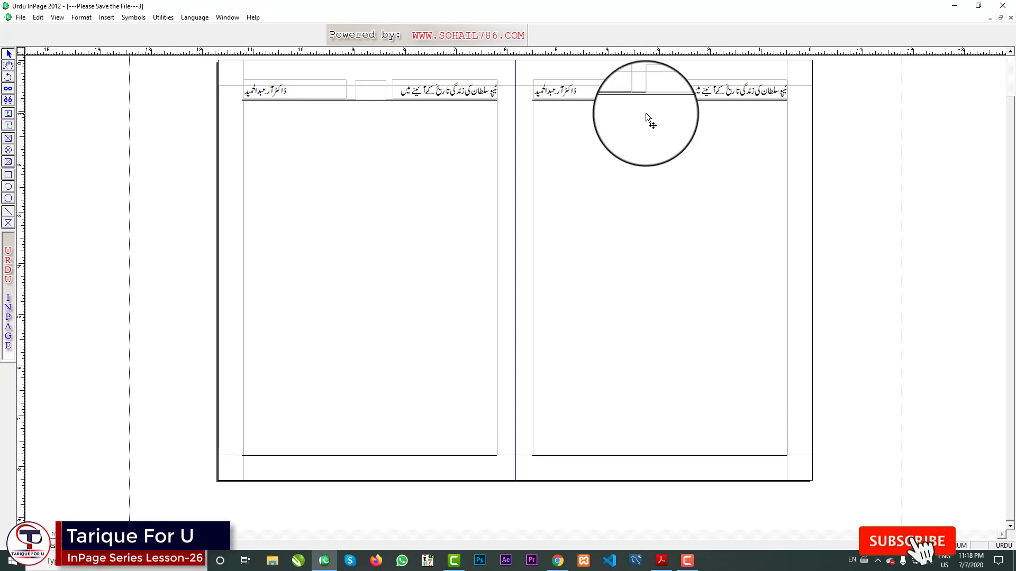
left_click(8, 65)
left_click(764, 125)
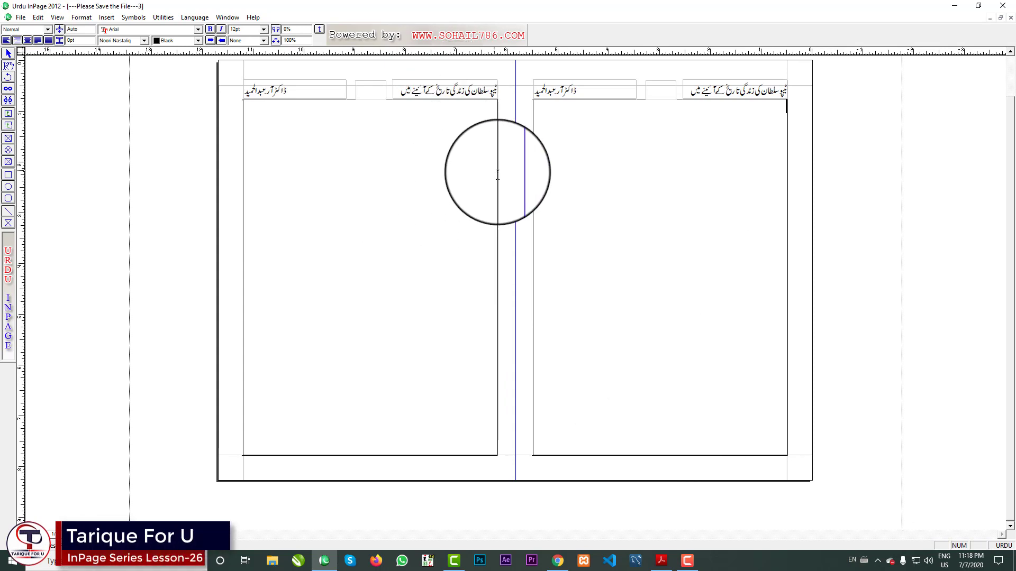
Open the recent file Moulana azad.inp and copy its body text from the start of page 5 through the 1908 paragraph on page 6.
left_click(20, 17)
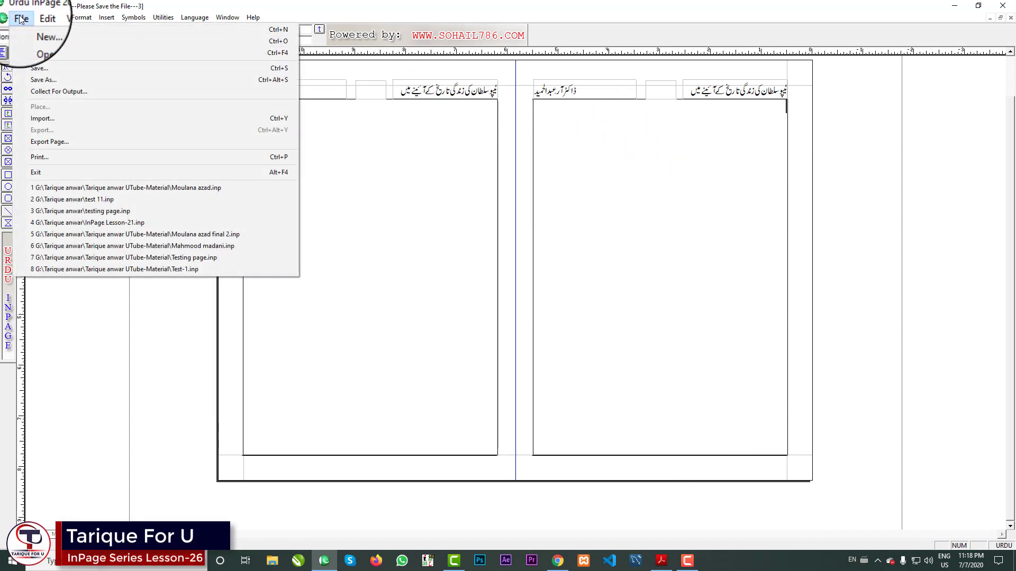
left_click(154, 187)
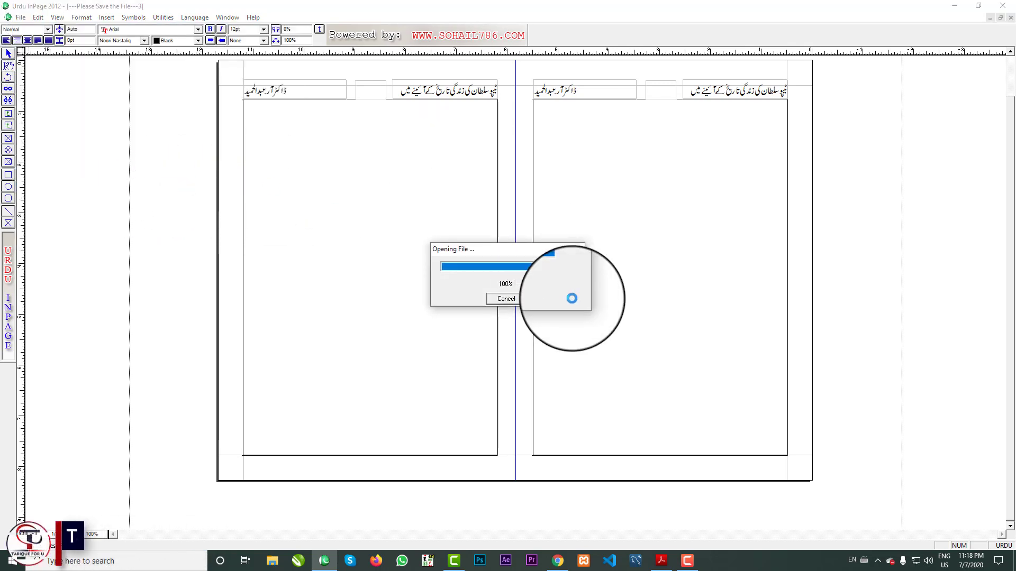
left_click_drag(860, 180, 733, 209)
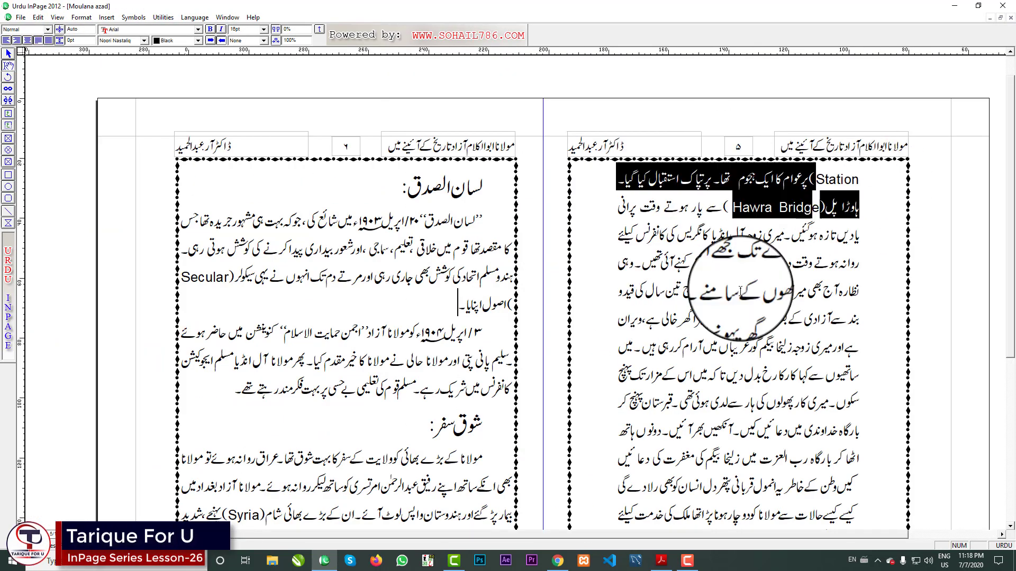
left_click_drag(739, 290, 266, 489)
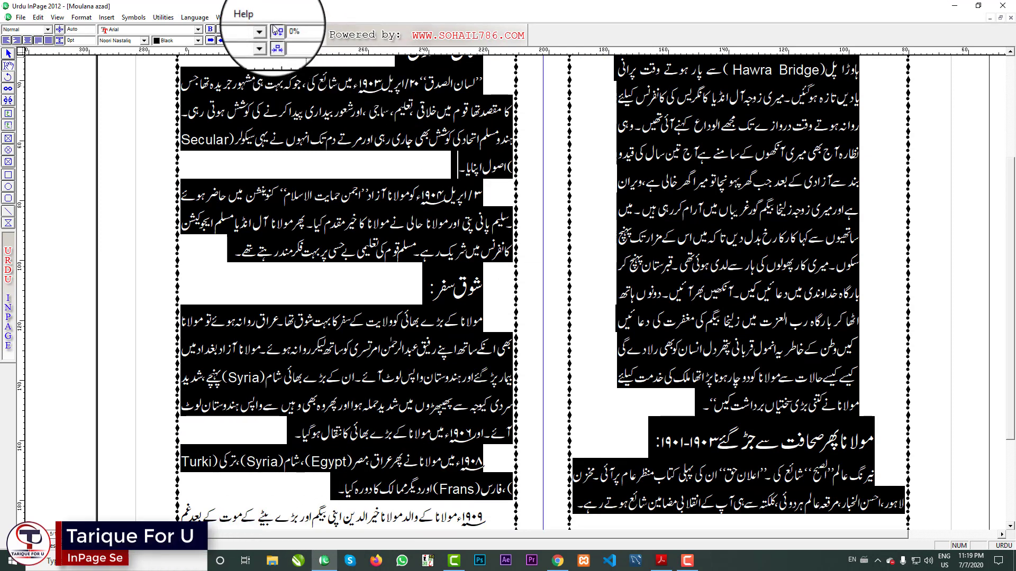
Switch back to the unsaved template document and paste the copied passage into the main text frame of the right page.
left_click(228, 18)
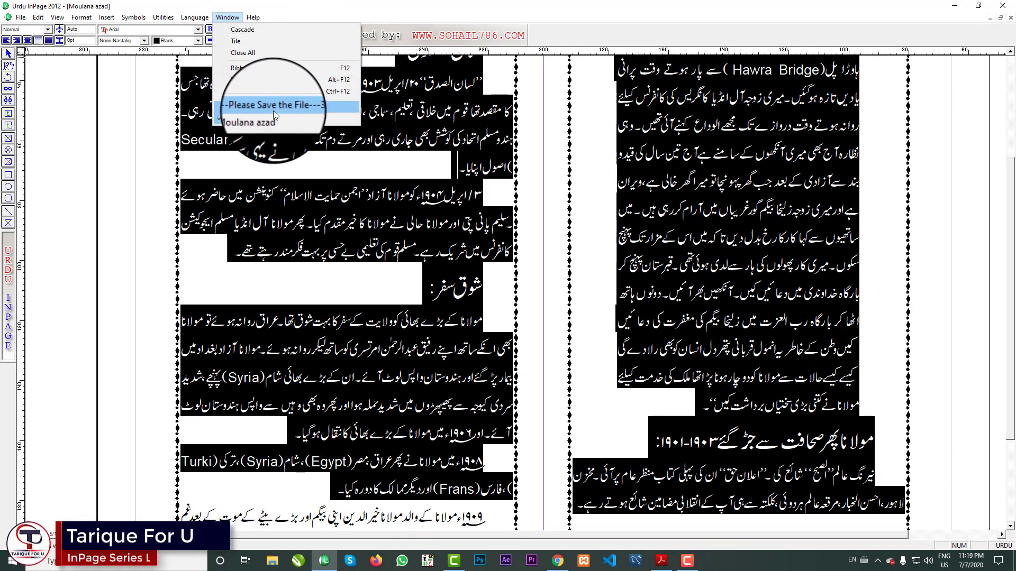
left_click(277, 108)
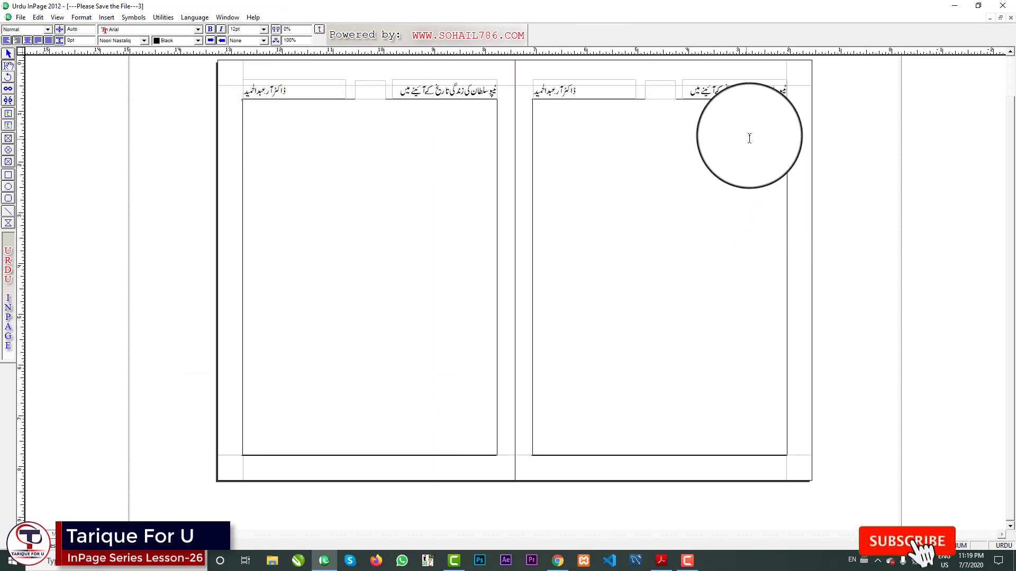
left_click(769, 128)
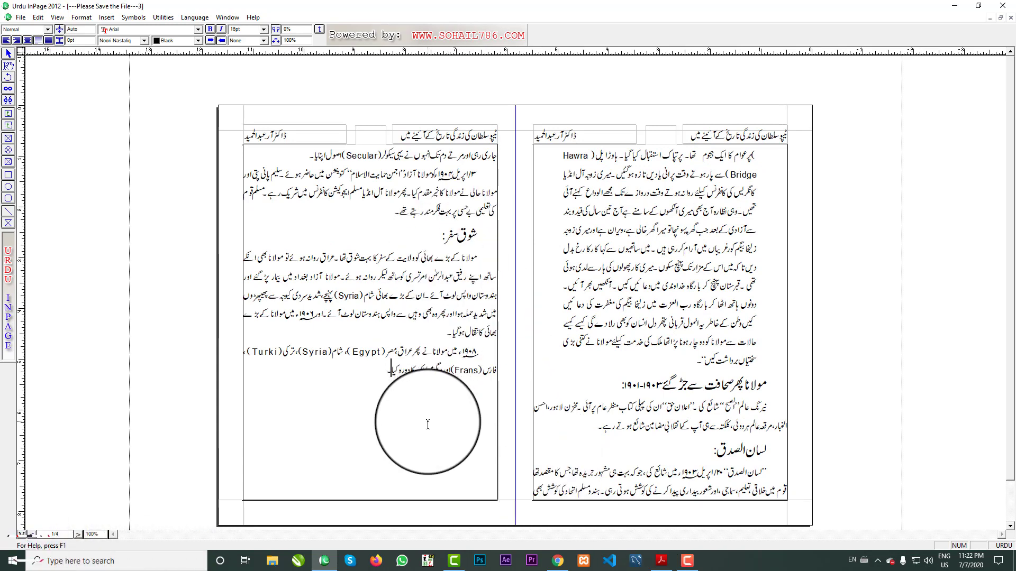
left_click(381, 379)
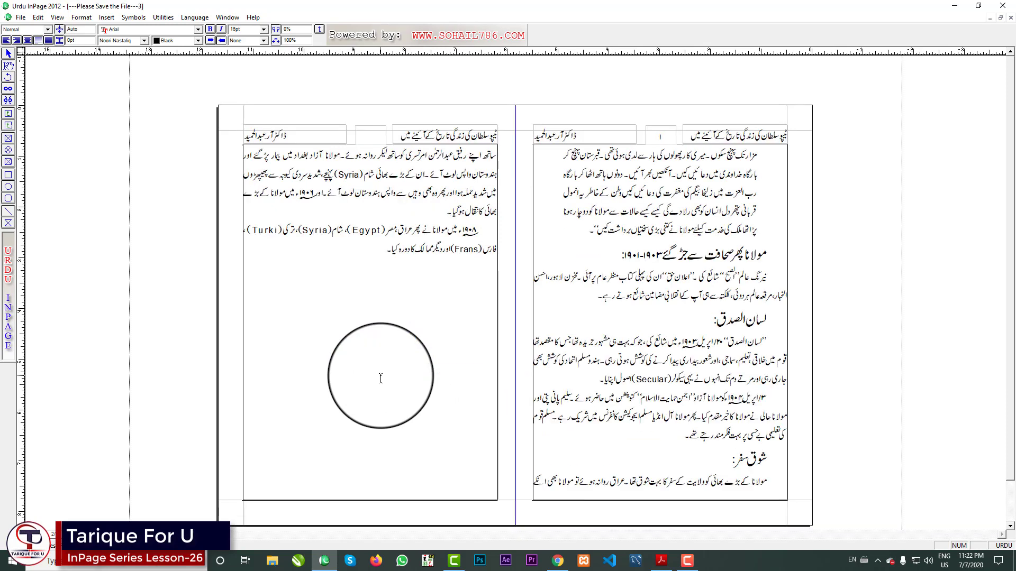